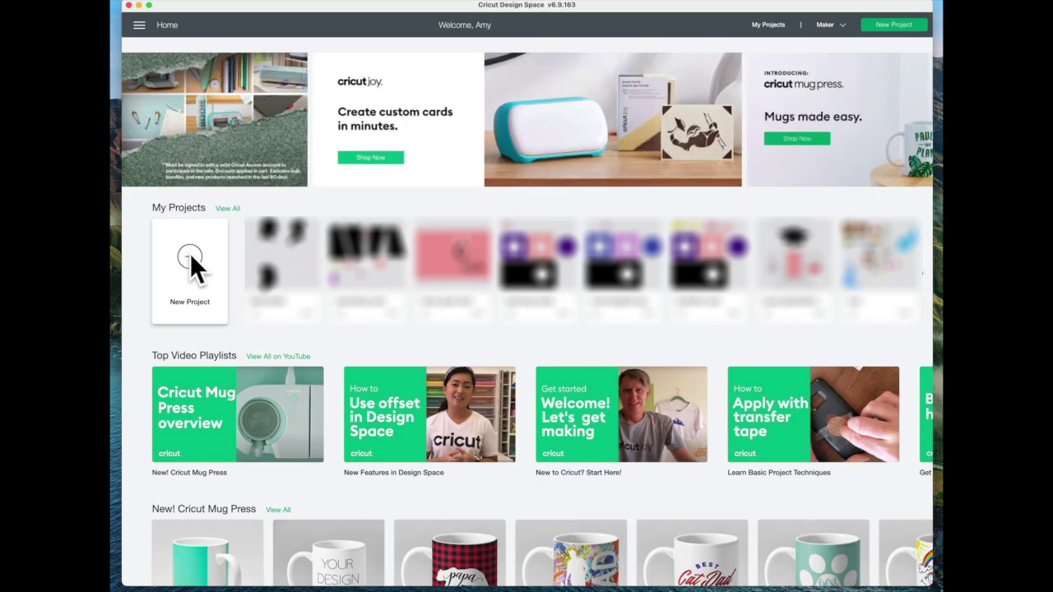
- Start a new blank project and load the Martha Washington silhouette file into Upload Image
click(190, 260)
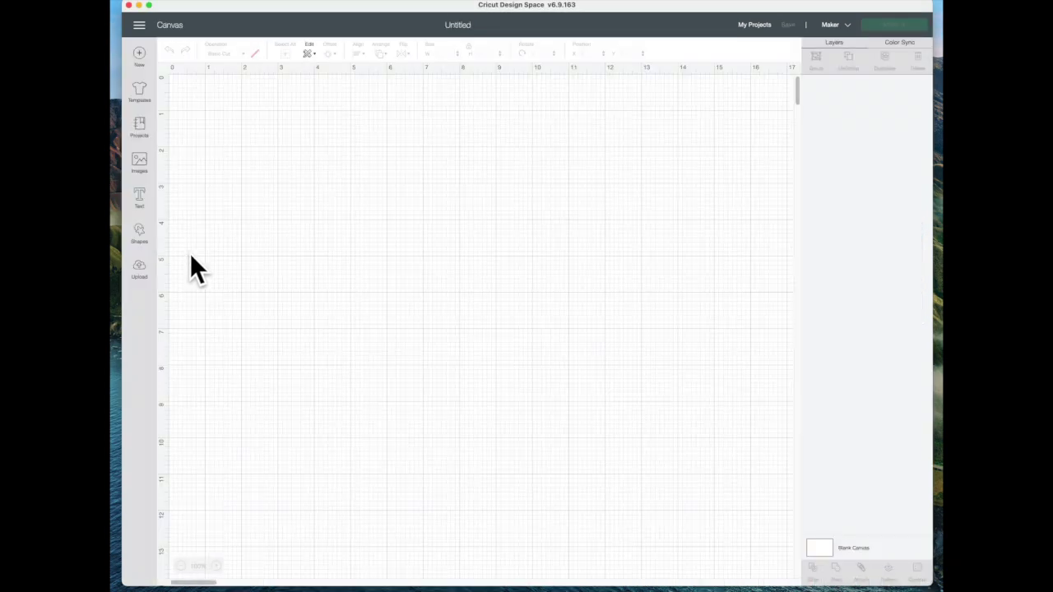
click(139, 267)
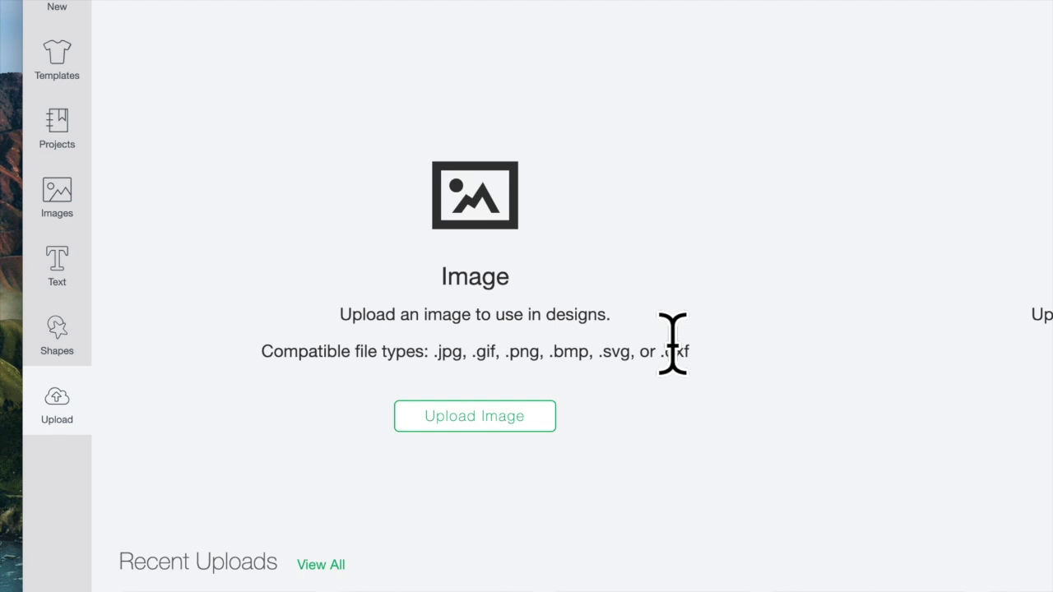
click(481, 418)
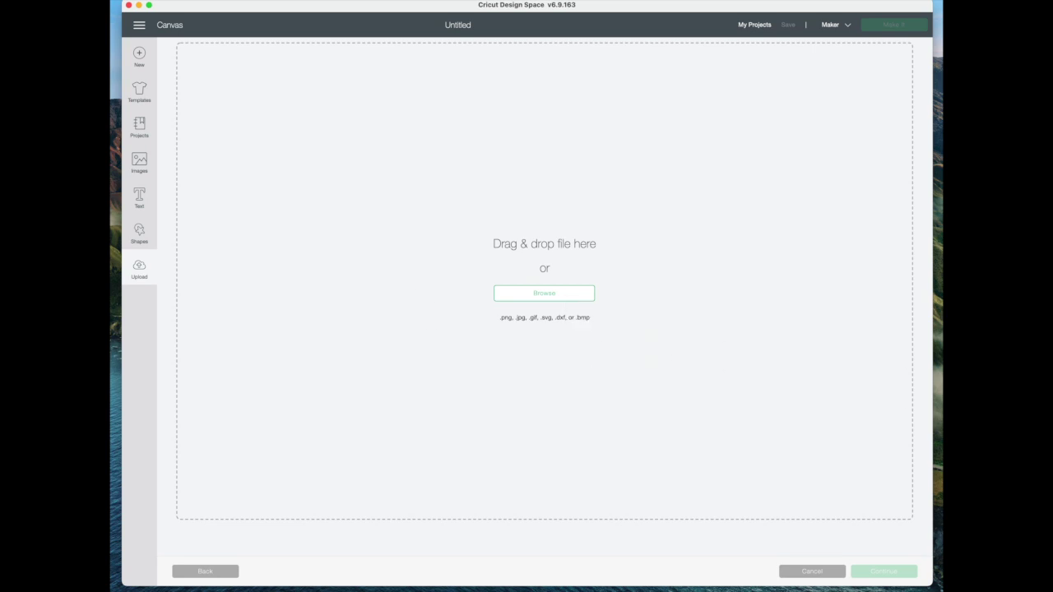
drag(938, 395, 687, 315)
drag(572, 300, 571, 303)
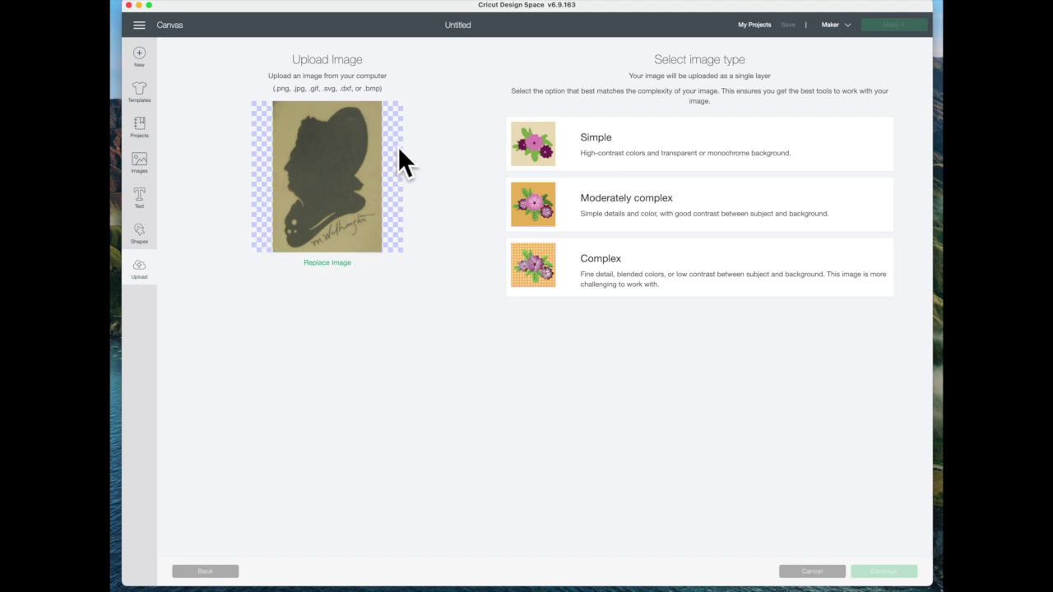
- Mark the scan as a Simple image and remove its tan background with Select & Erase
click(537, 138)
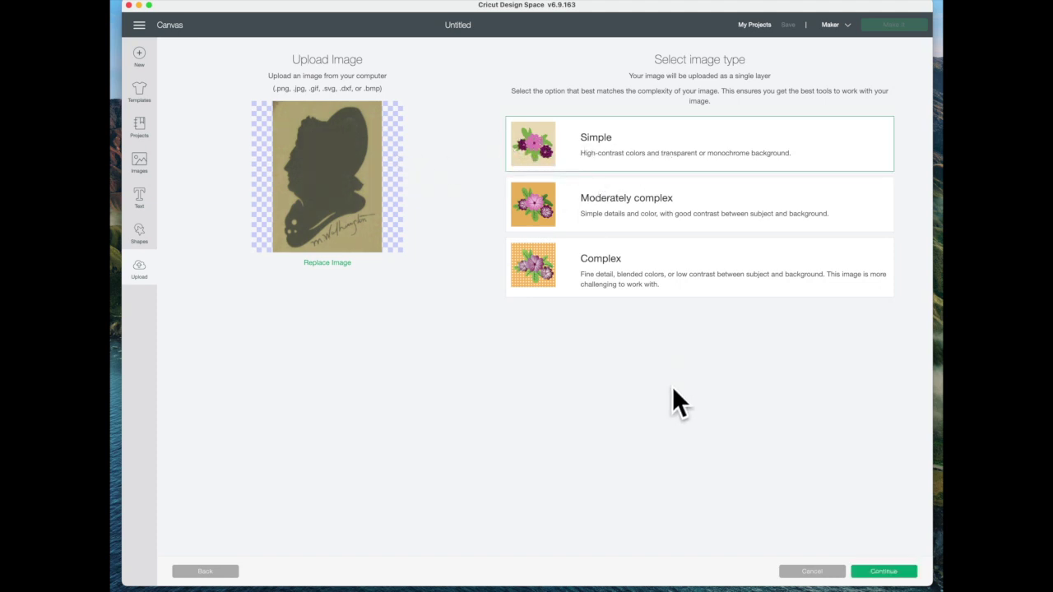
click(897, 573)
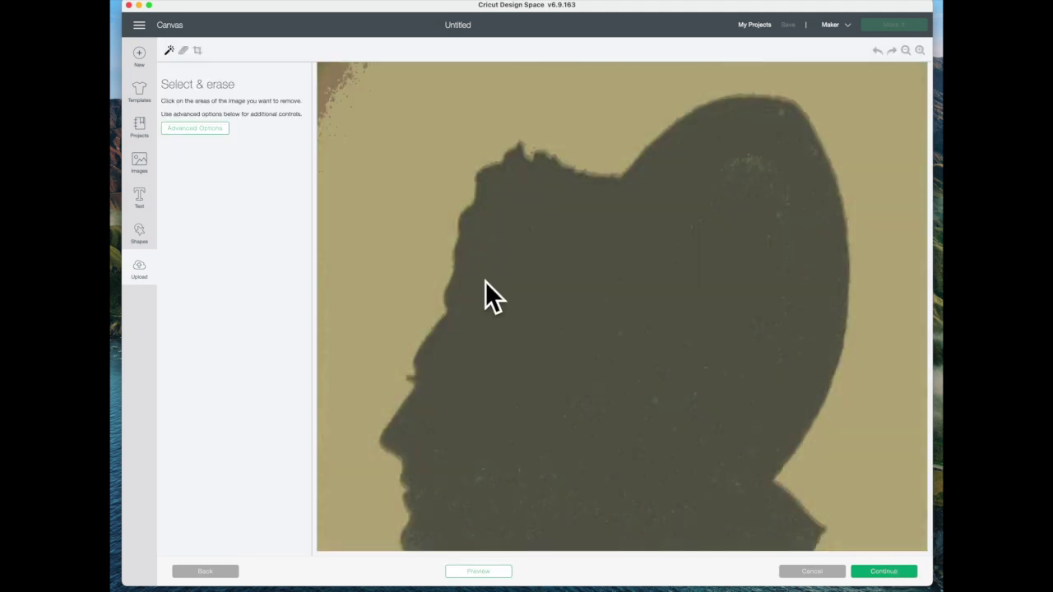
click(906, 50)
click(905, 50)
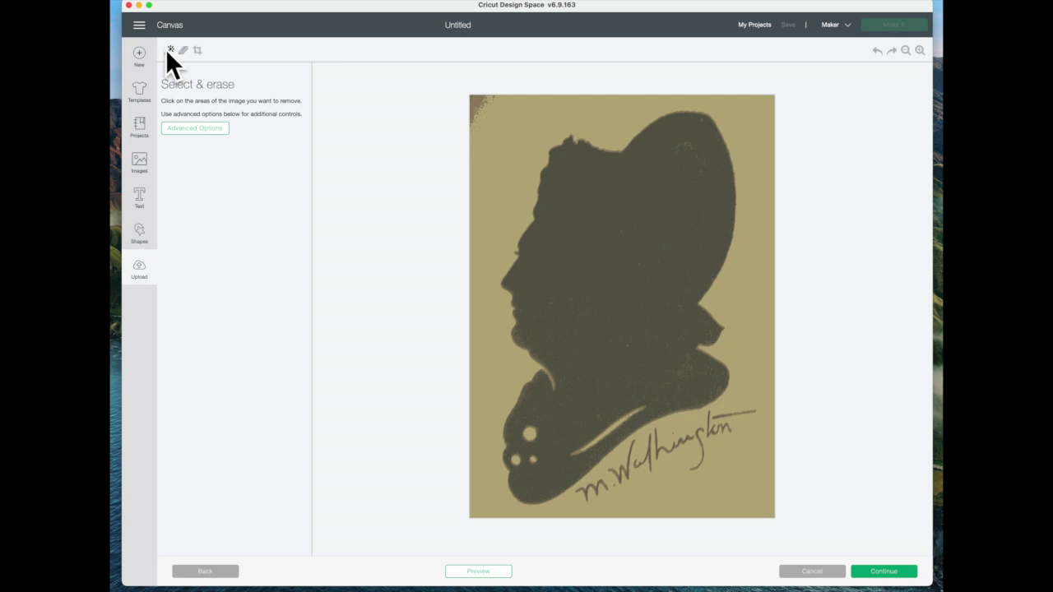
click(505, 129)
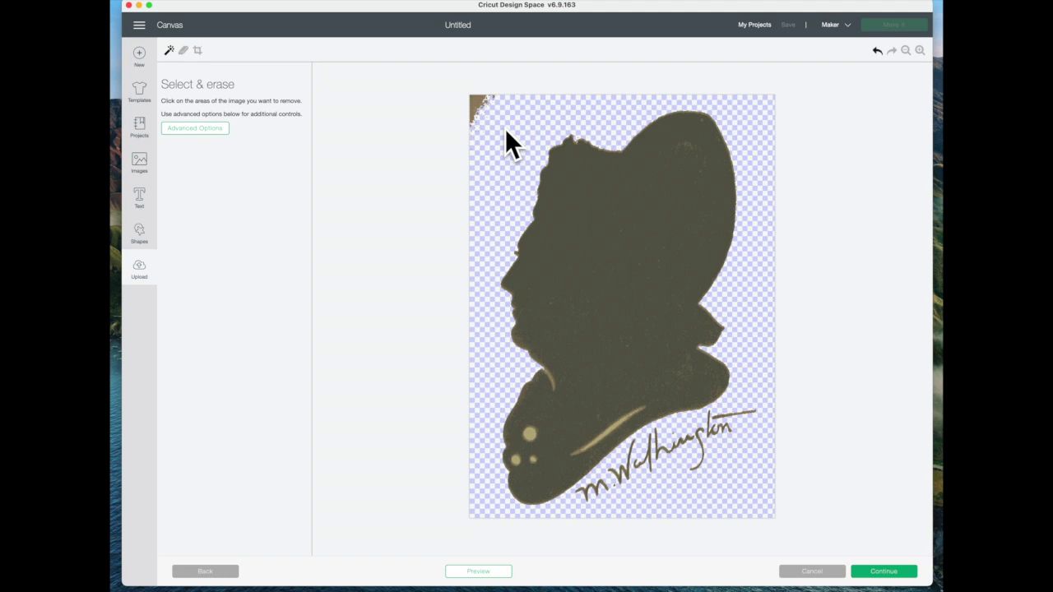
- Erase the top-left tan patch and the handwritten signature with a near-maximum eraser
click(182, 51)
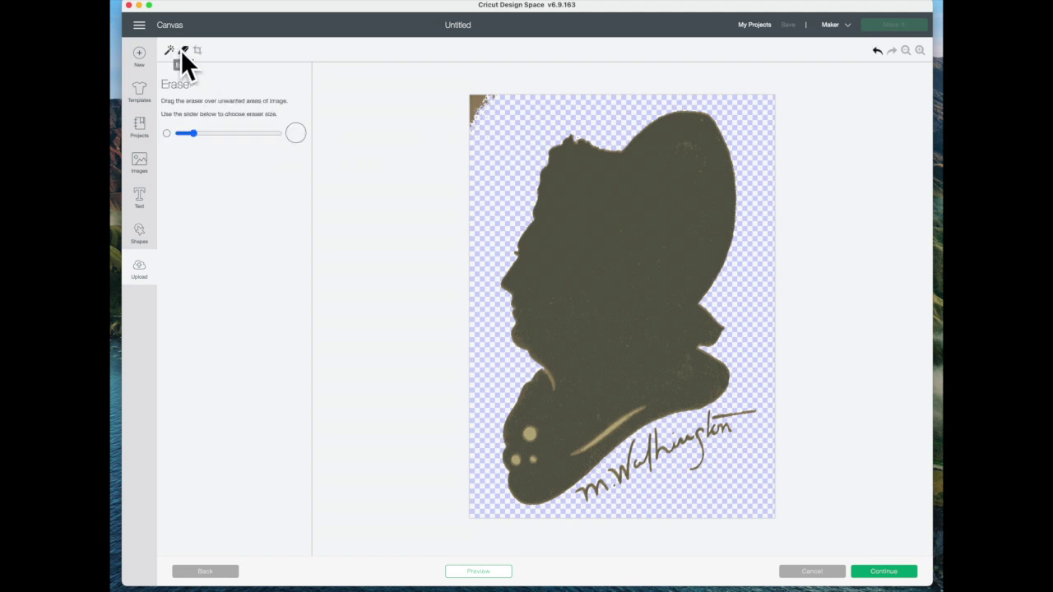
drag(193, 134, 288, 140)
drag(502, 96, 470, 136)
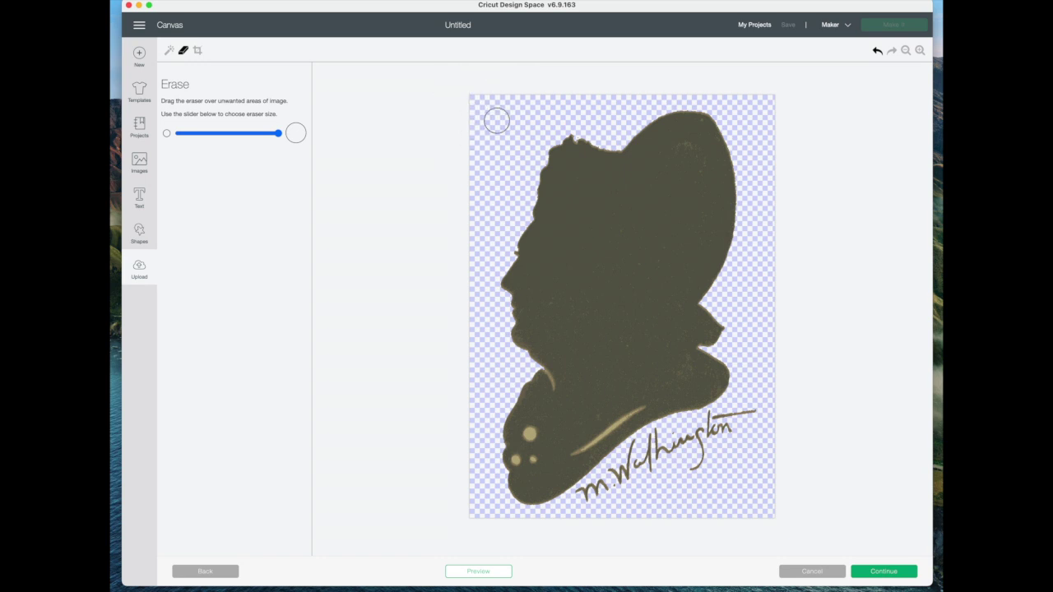
mouse_move(758, 422)
mouse_down()
mouse_move(658, 436)
mouse_move(658, 447)
mouse_move(697, 454)
mouse_move(691, 467)
mouse_move(637, 448)
mouse_move(642, 472)
mouse_move(615, 473)
mouse_move(578, 498)
mouse_up()
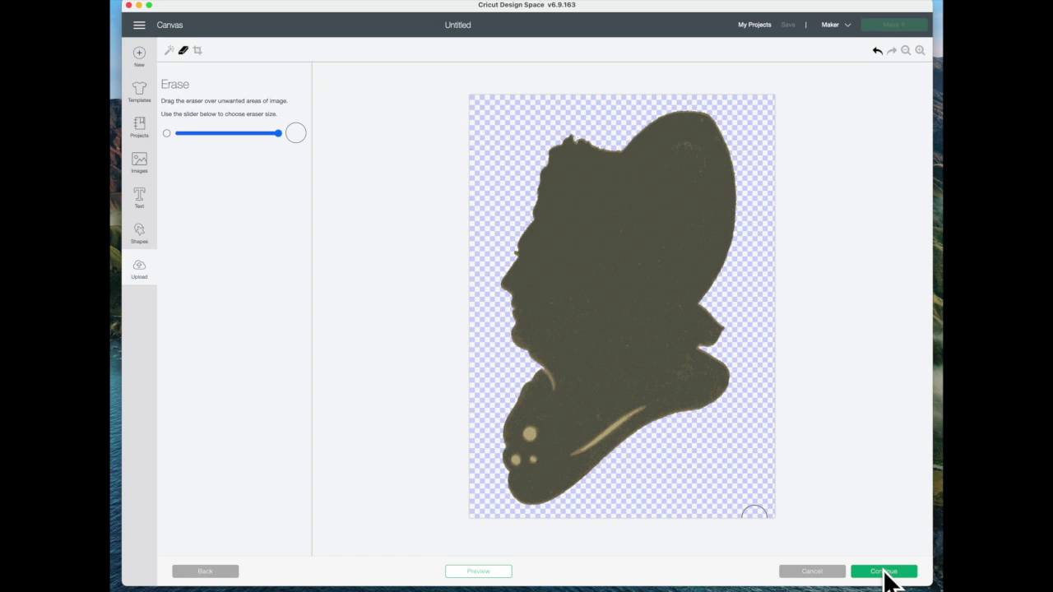
click(886, 574)
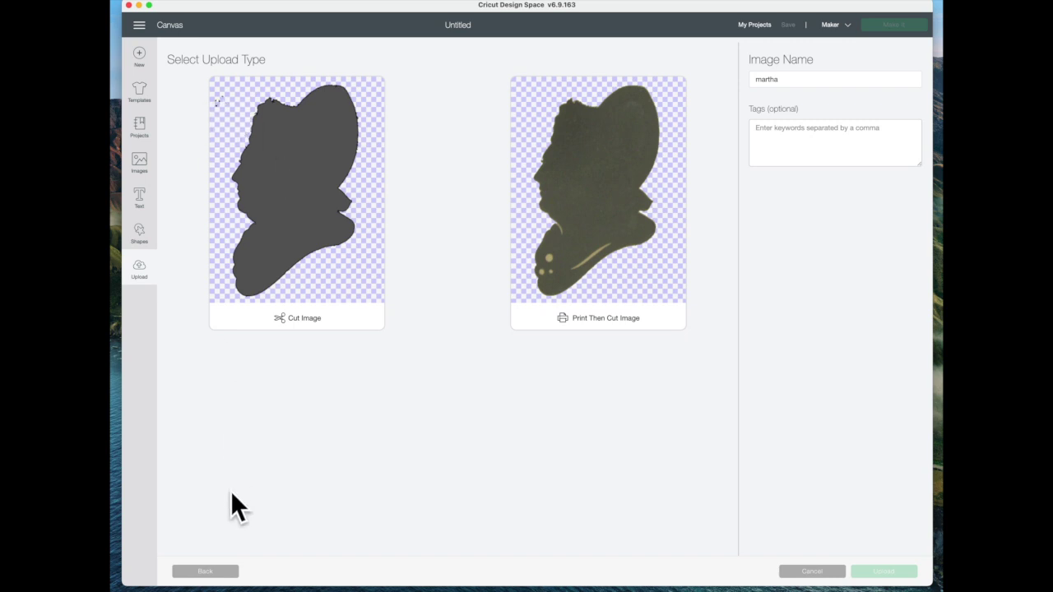
- Go back and touch up the silhouette further with the Erase tool
click(205, 571)
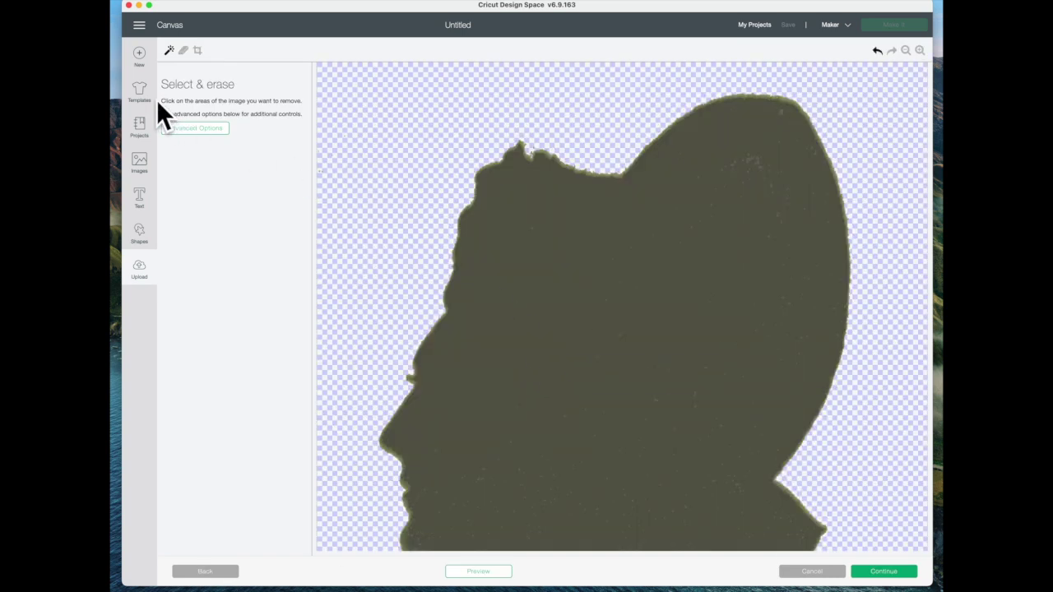
click(183, 50)
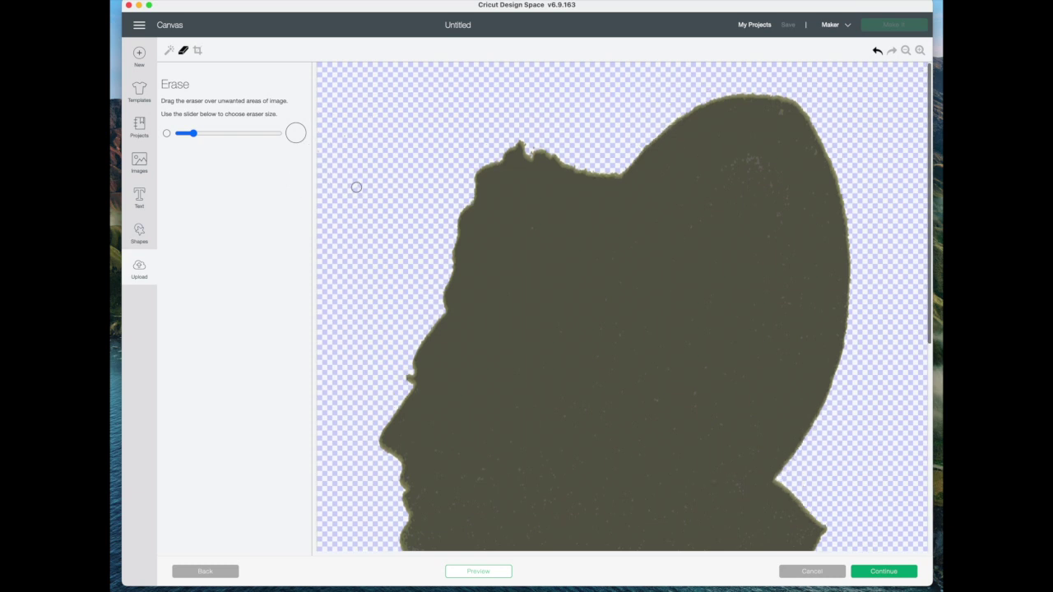
click(894, 572)
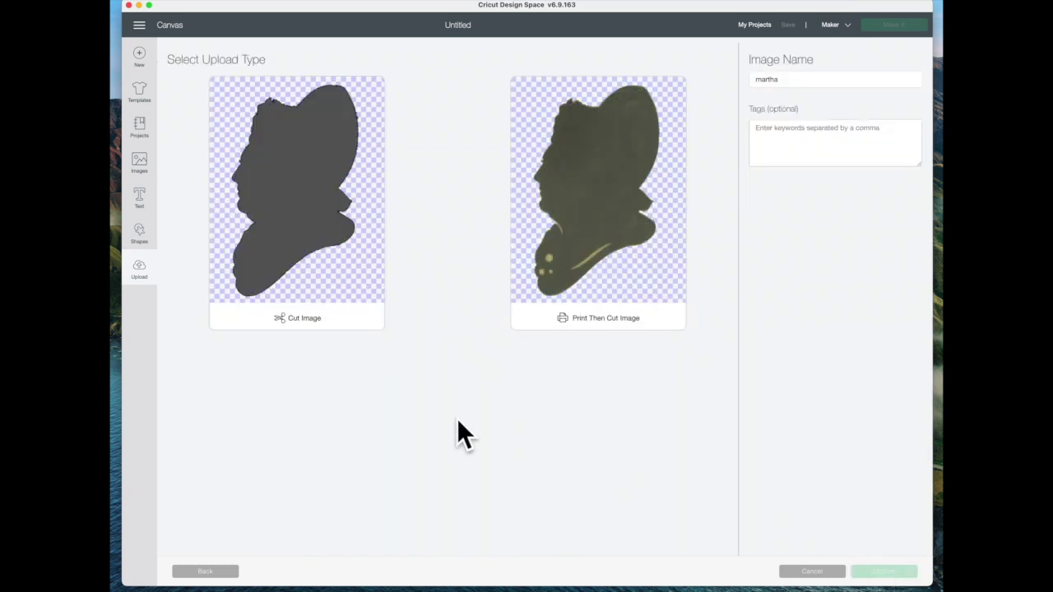
- Upload the silhouette as a Cut Image named martha and insert it onto the canvas
click(305, 218)
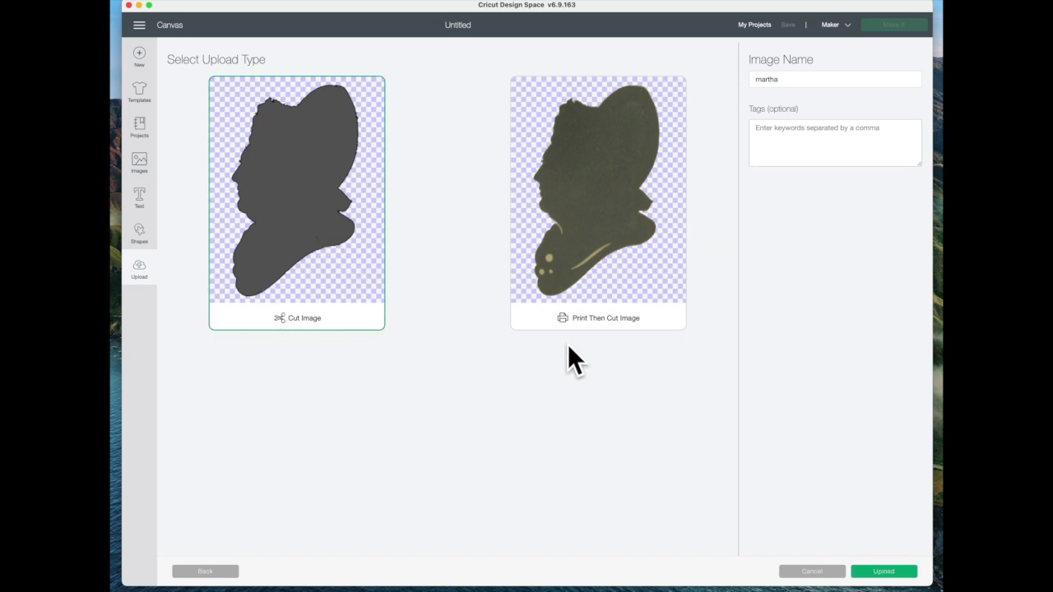
click(884, 572)
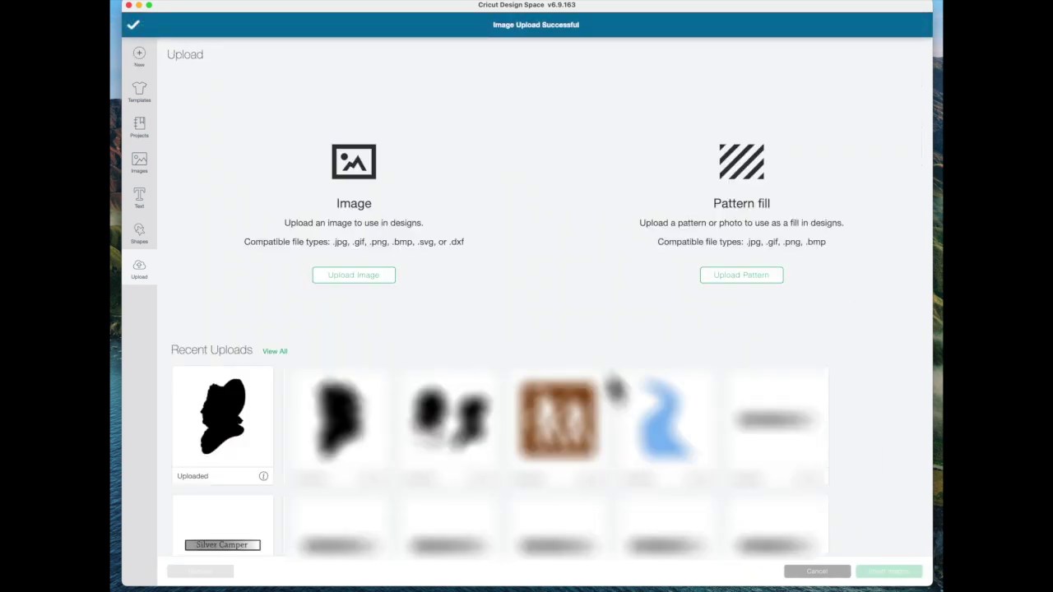
click(215, 416)
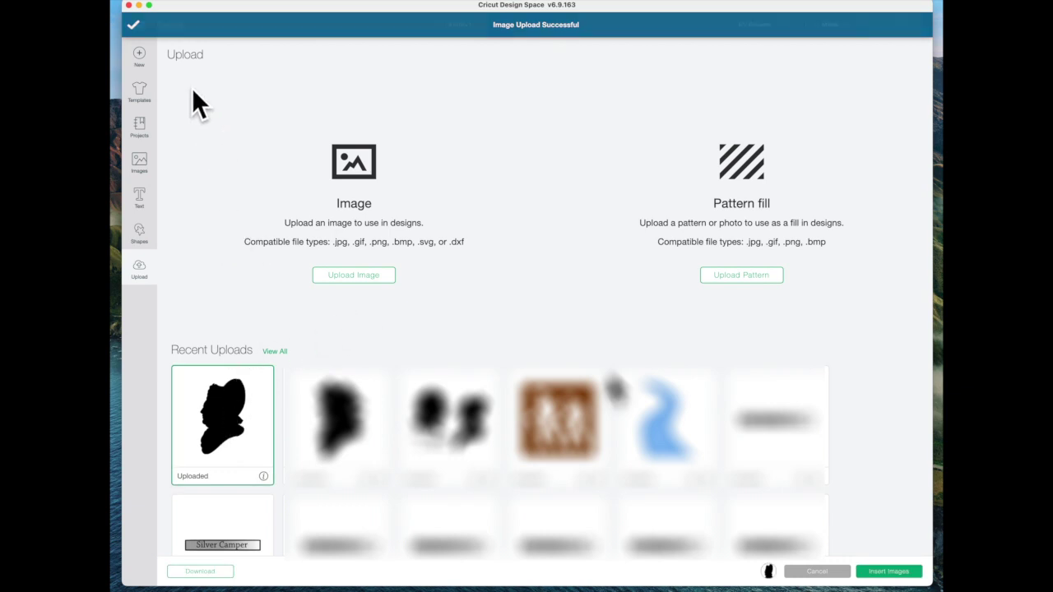
click(898, 581)
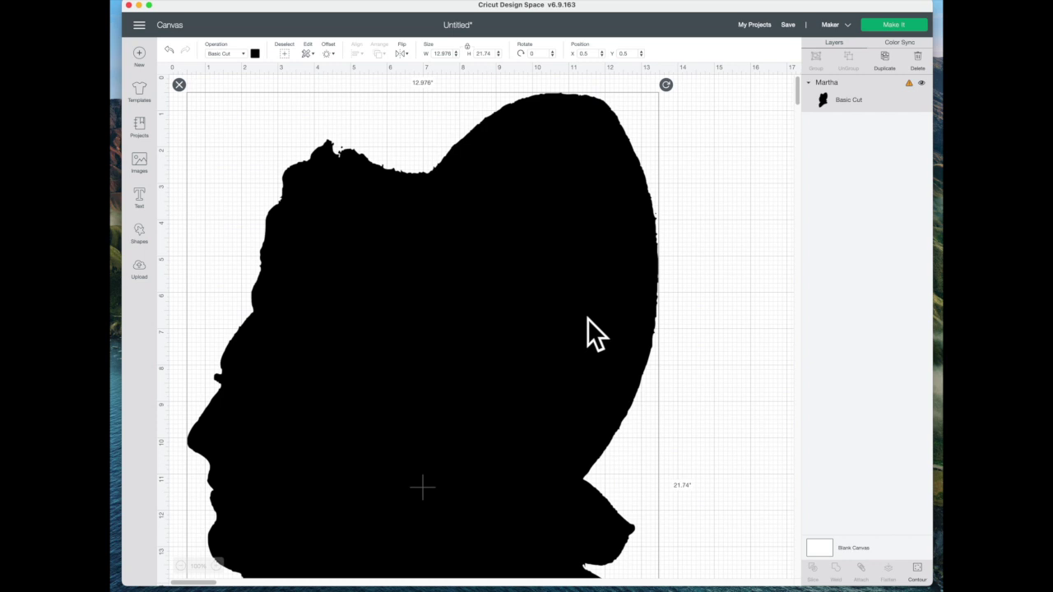
- Resize the Martha silhouette to 2.569 x 4.304 and move it to the canvas centre
scroll(644, 361, down, 10)
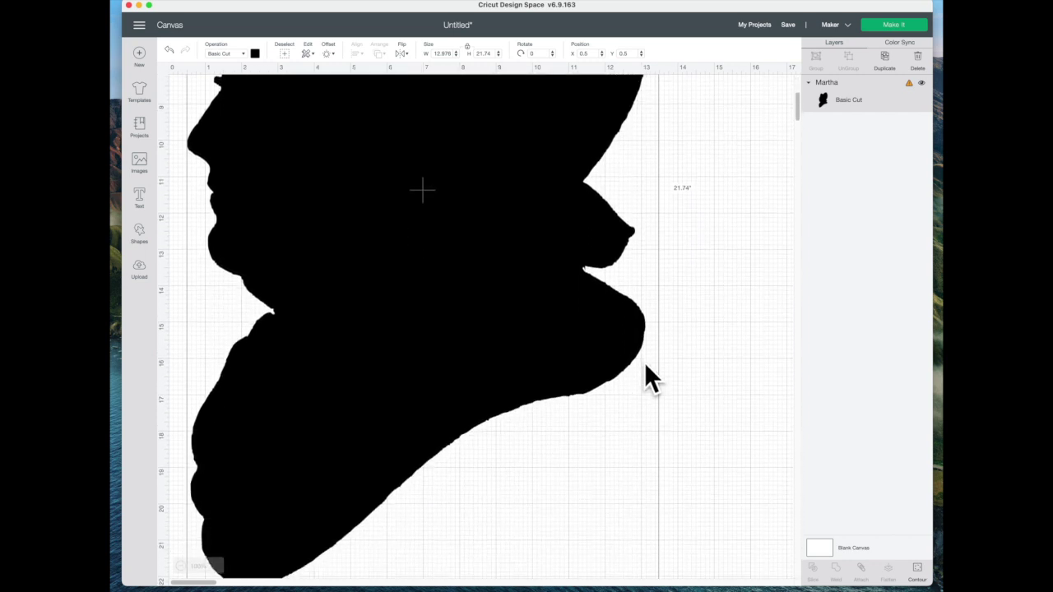
drag(660, 474, 395, 112)
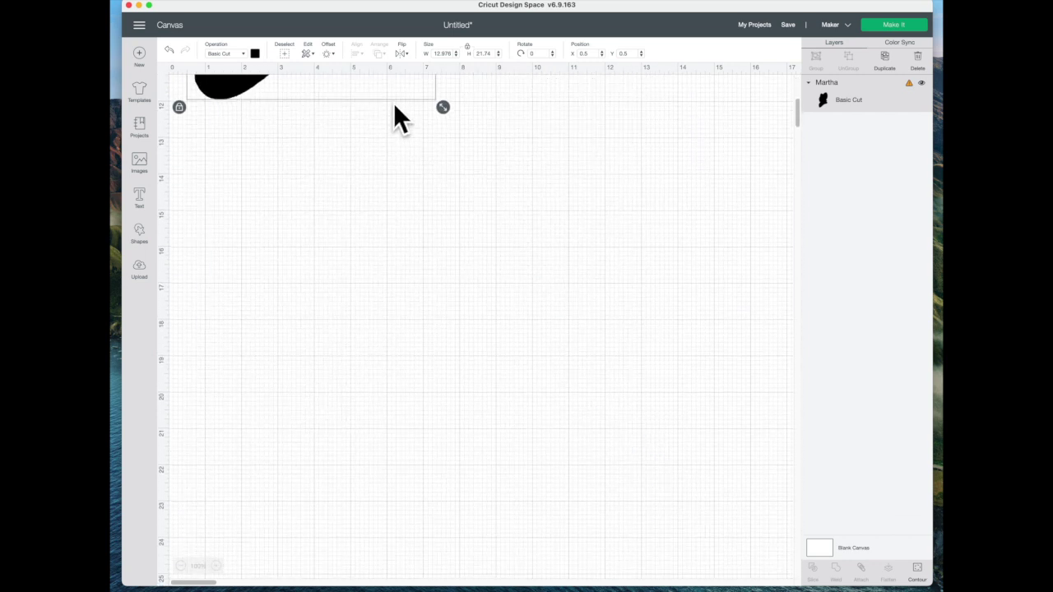
scroll(547, 242, up, 7)
scroll(547, 233, up, 3)
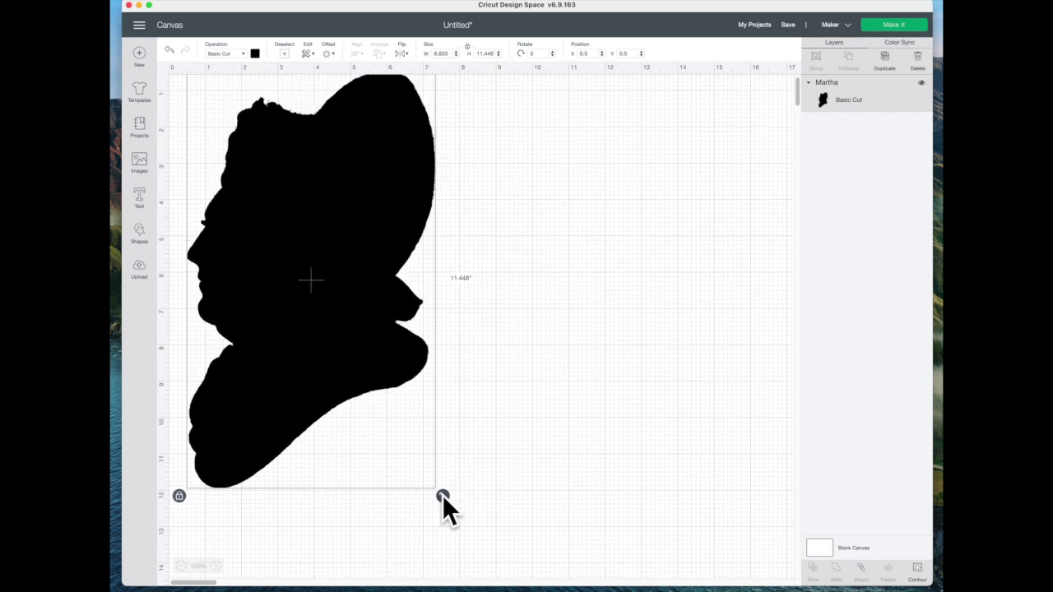
drag(442, 495, 334, 279)
scroll(505, 446, up, 1)
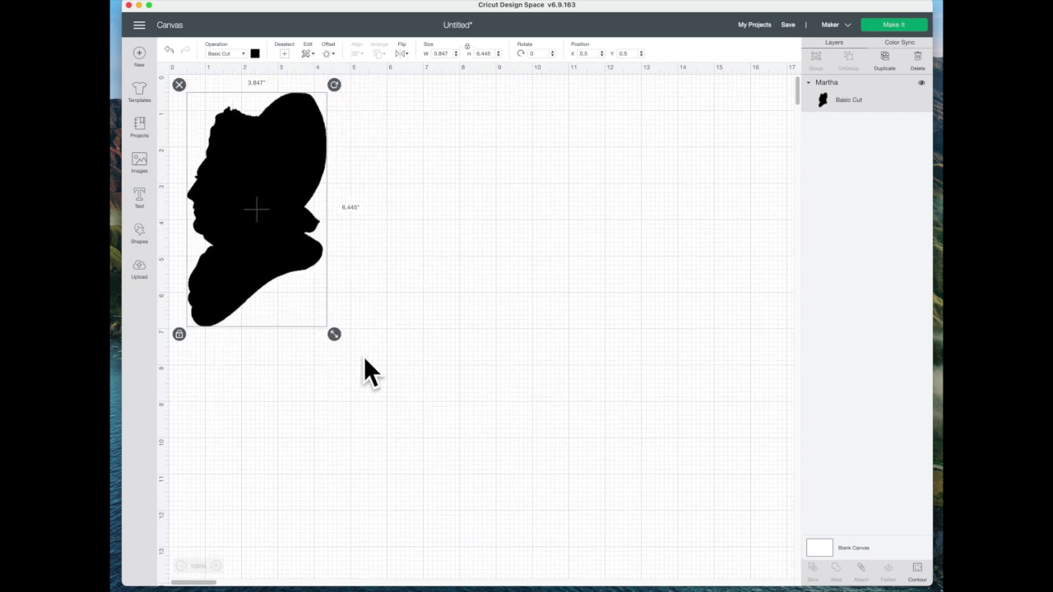
drag(334, 332, 289, 235)
drag(236, 195, 482, 257)
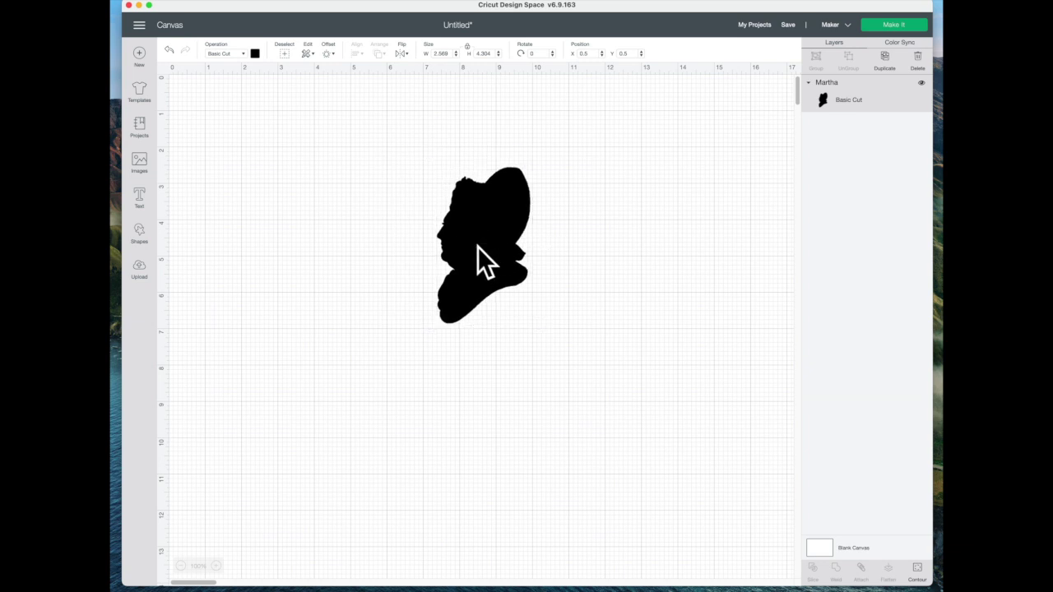
click(139, 232)
- Add a circle left of the silhouette and unlock proportions to make it 2 wide by 3 high
click(215, 164)
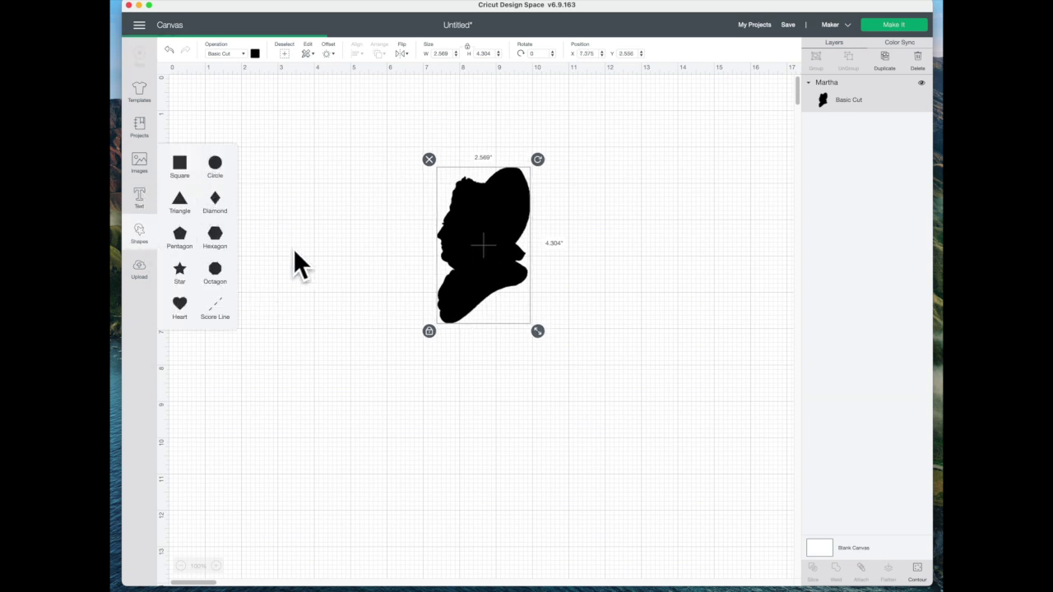
drag(276, 141, 328, 215)
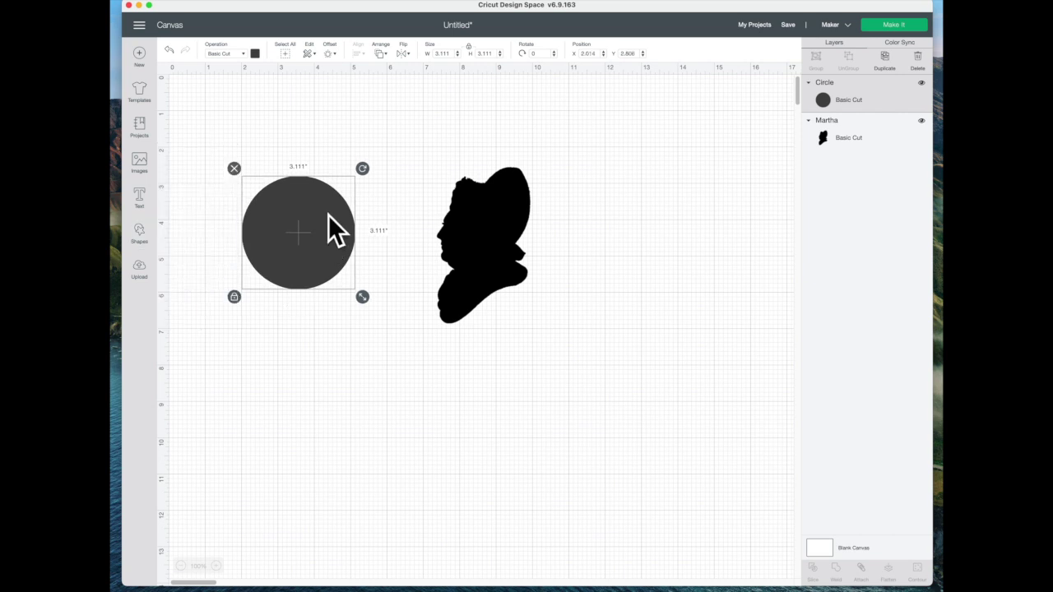
click(469, 48)
click(444, 54)
text(2)
key(Tab)
text(3)
key(Tab)
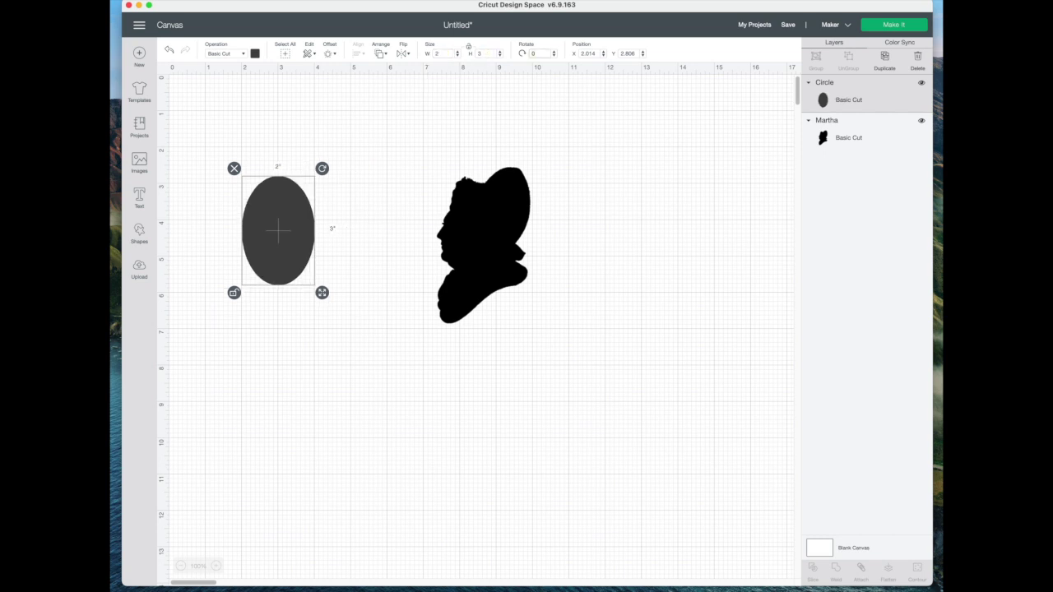
- Set the oval's Operation colour to white
click(255, 53)
click(265, 149)
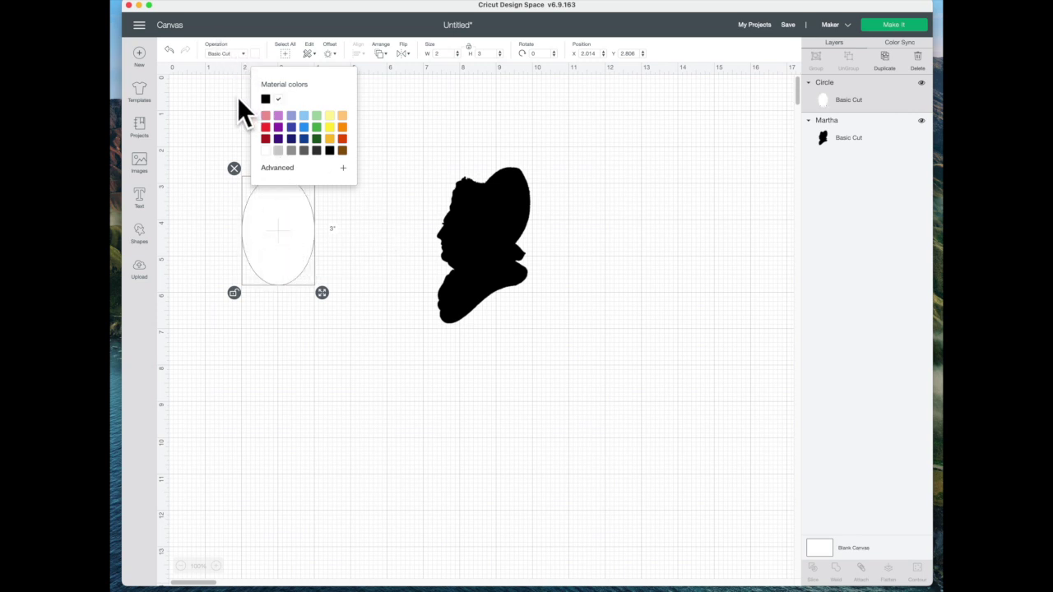
click(383, 99)
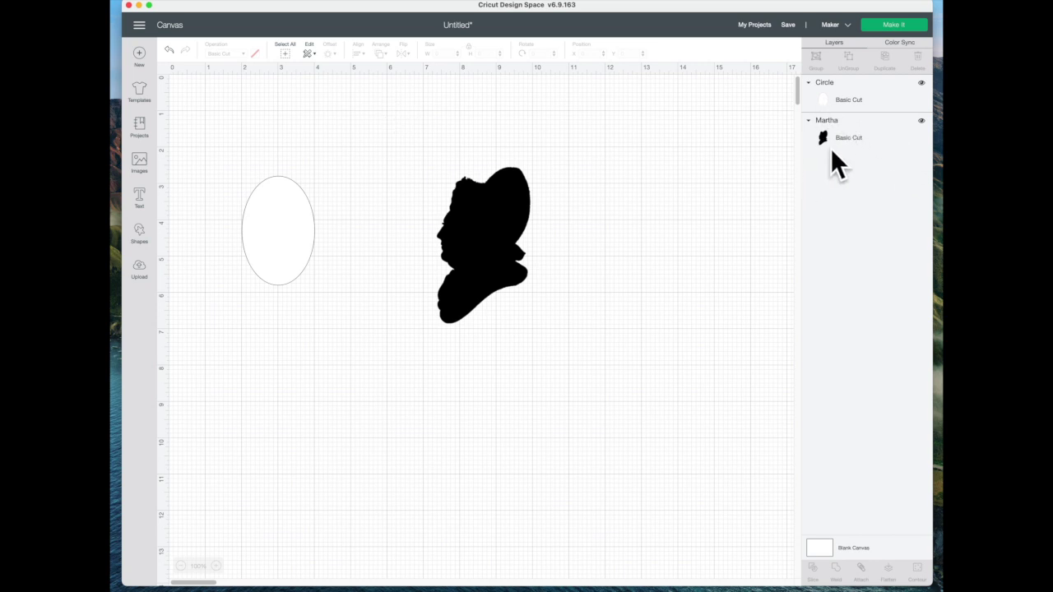
click(821, 100)
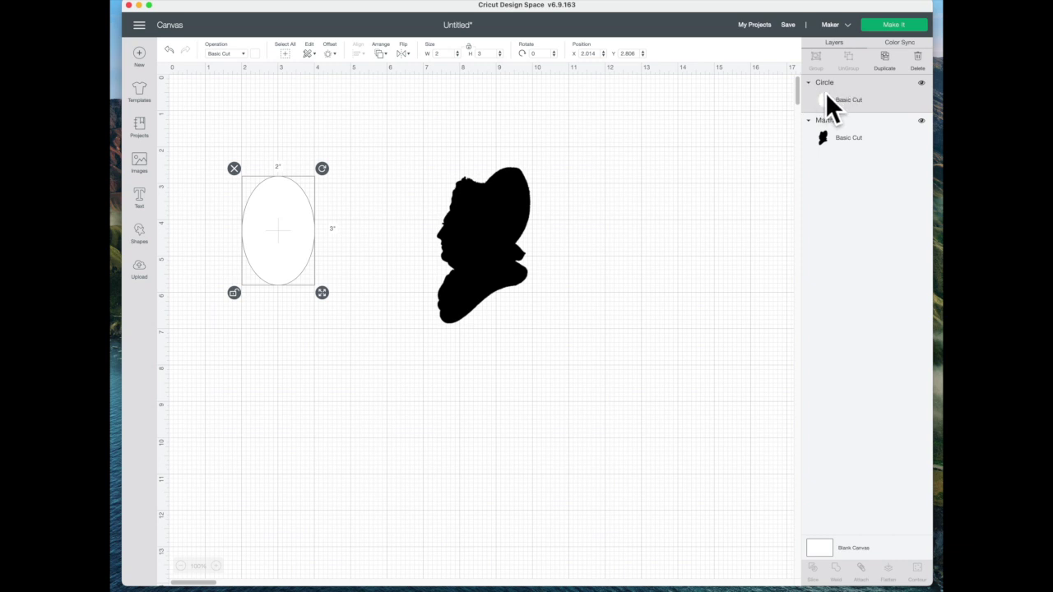
- Move the Circle layer behind Martha and shrink her to about 1.083 x 1.815 inside the oval
drag(826, 94, 833, 145)
drag(481, 236, 293, 245)
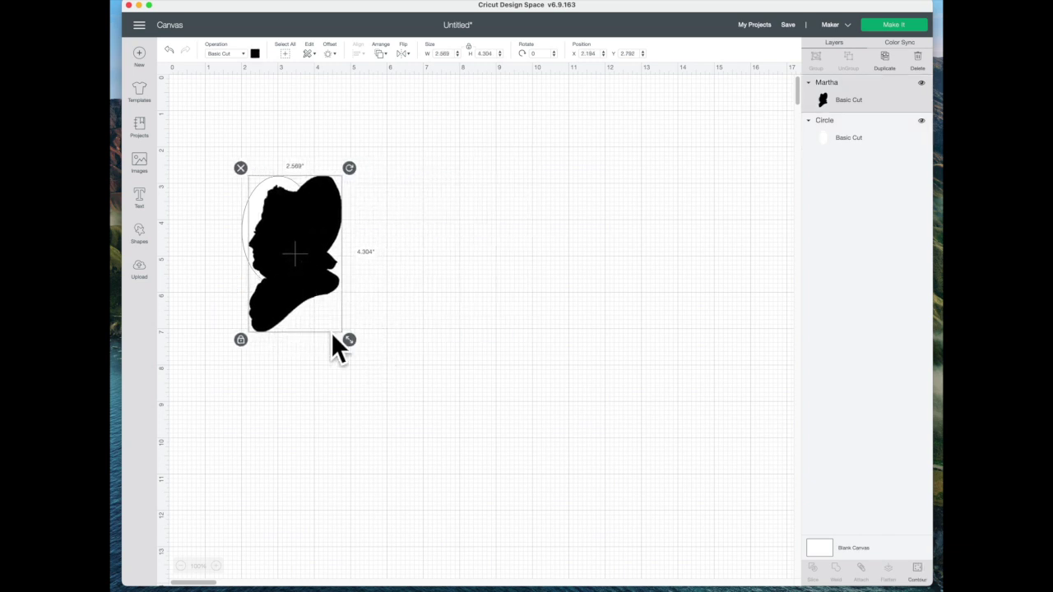
drag(349, 340, 286, 232)
click(426, 343)
click(285, 242)
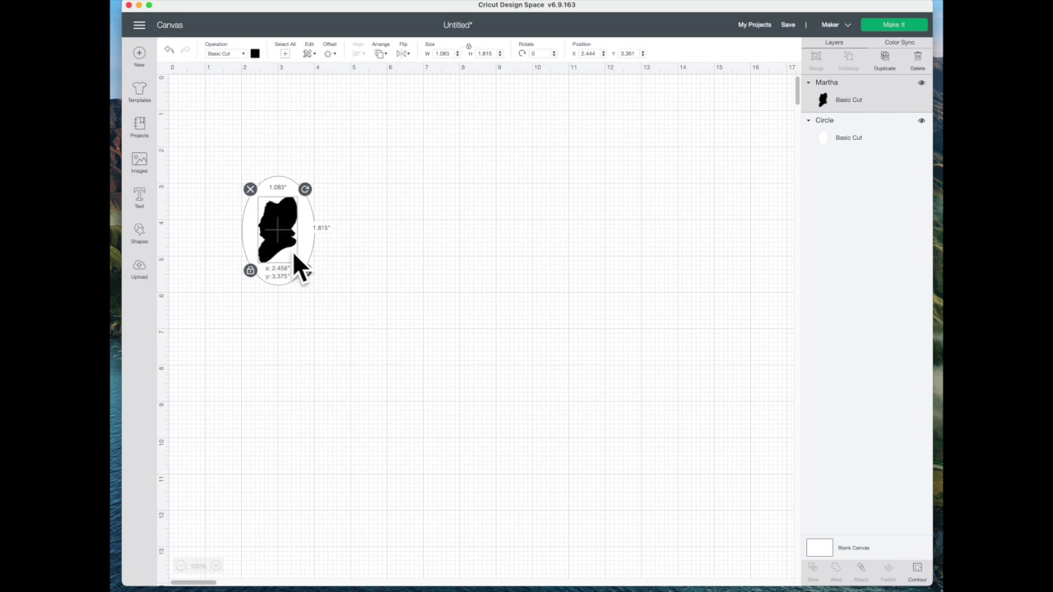
click(351, 288)
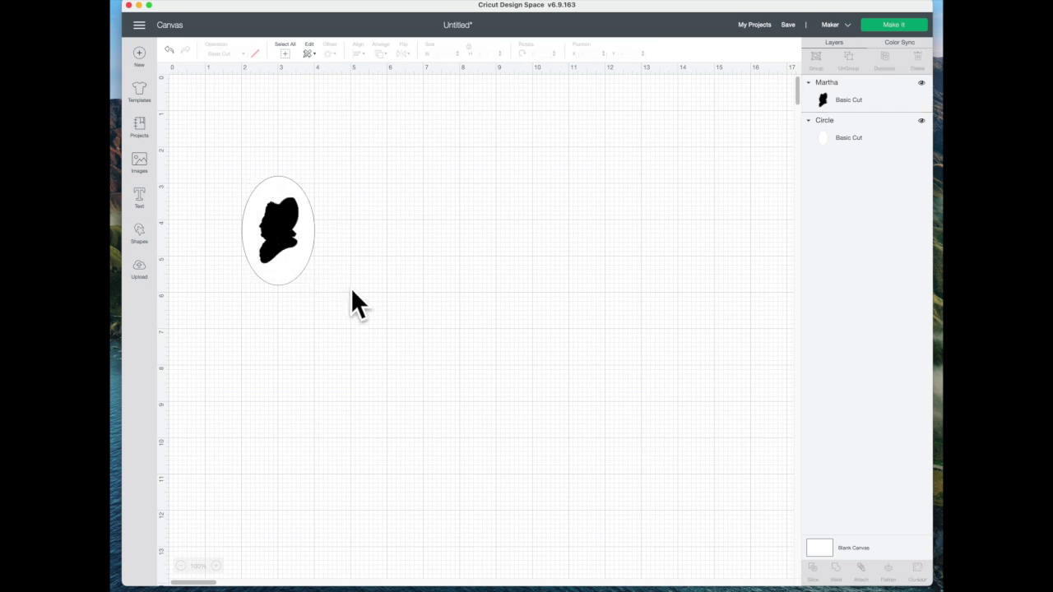
click(303, 267)
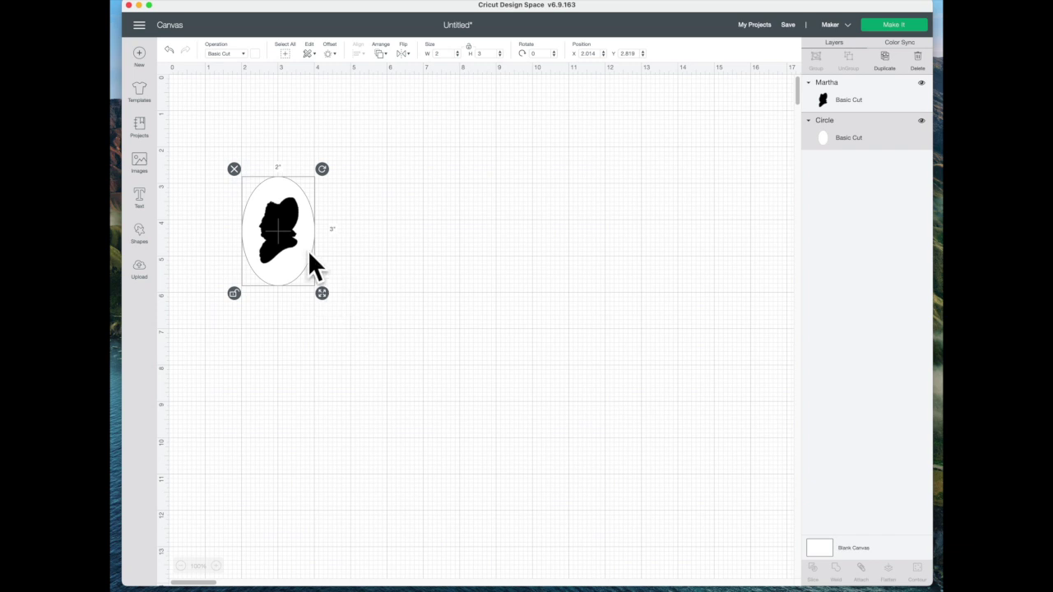
- Duplicate the white oval with Cmd+D and place the copy to the right of the original
key(super+d)
drag(313, 244, 371, 239)
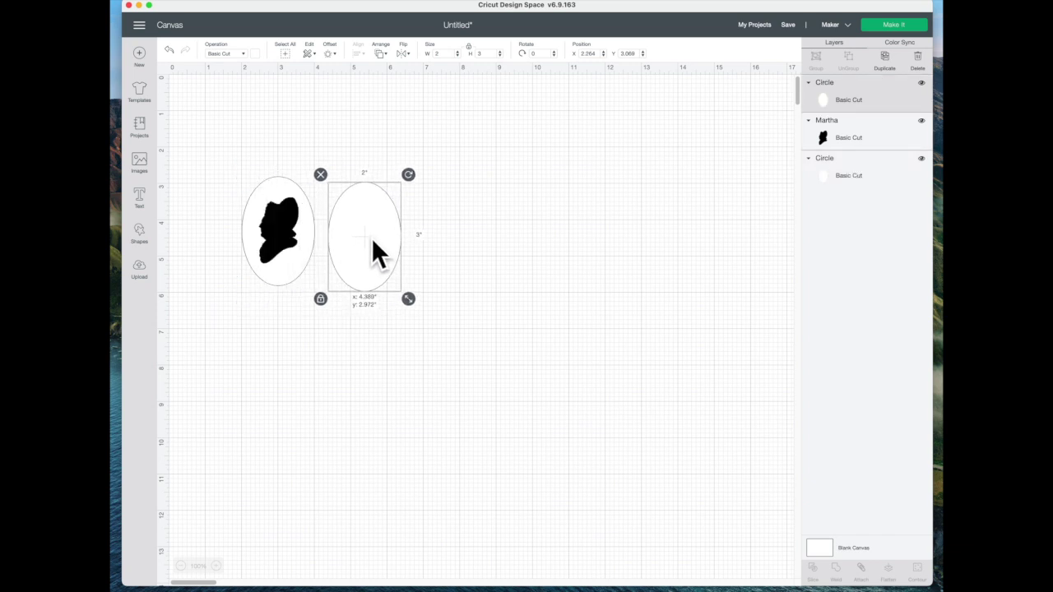
click(404, 341)
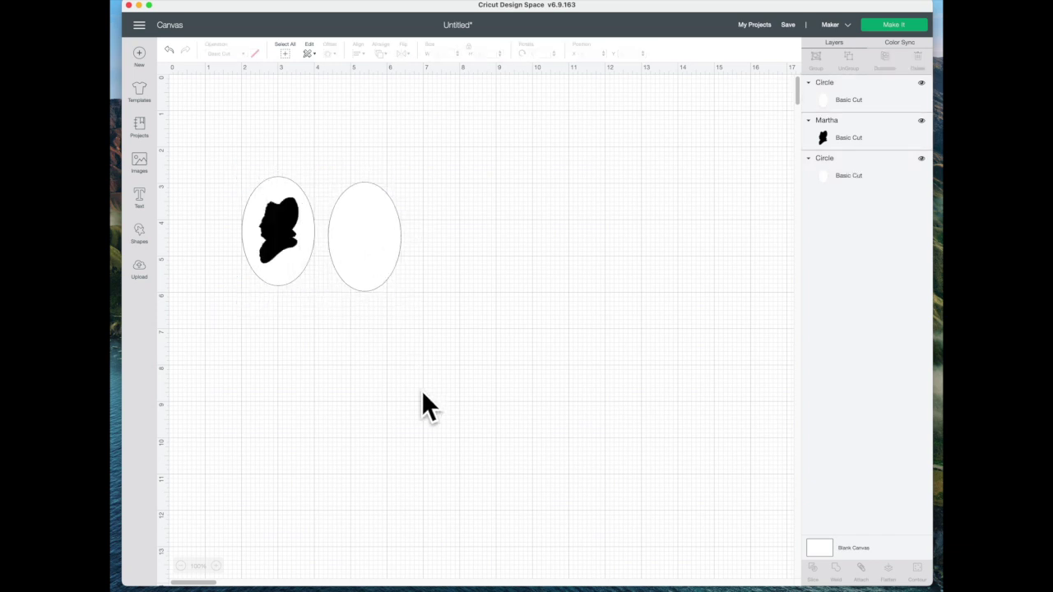
click(140, 273)
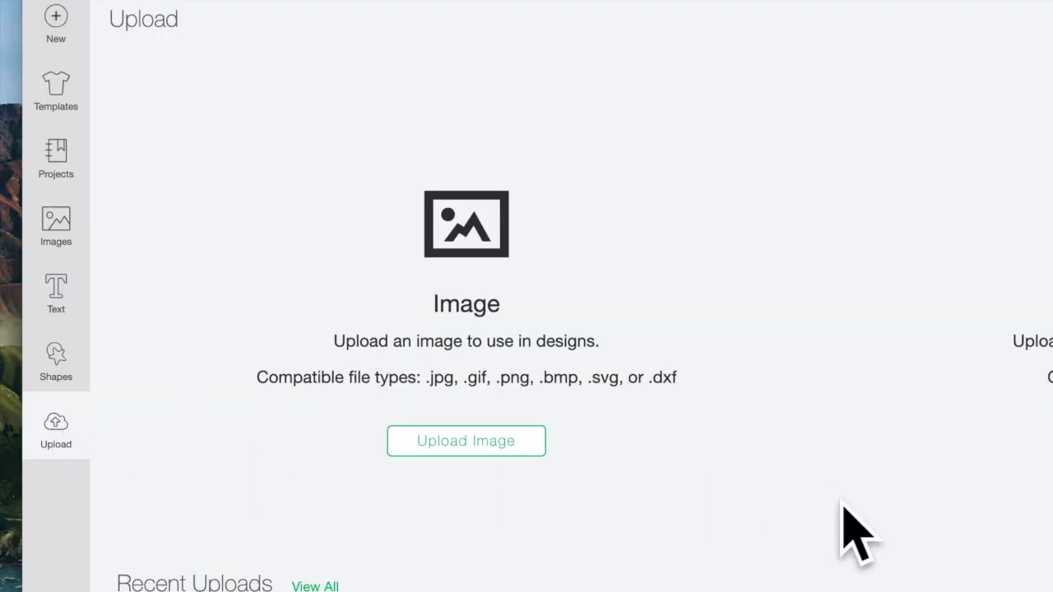
- Upload the Washington silhouette file as a Simple image and continue to background removal
click(468, 443)
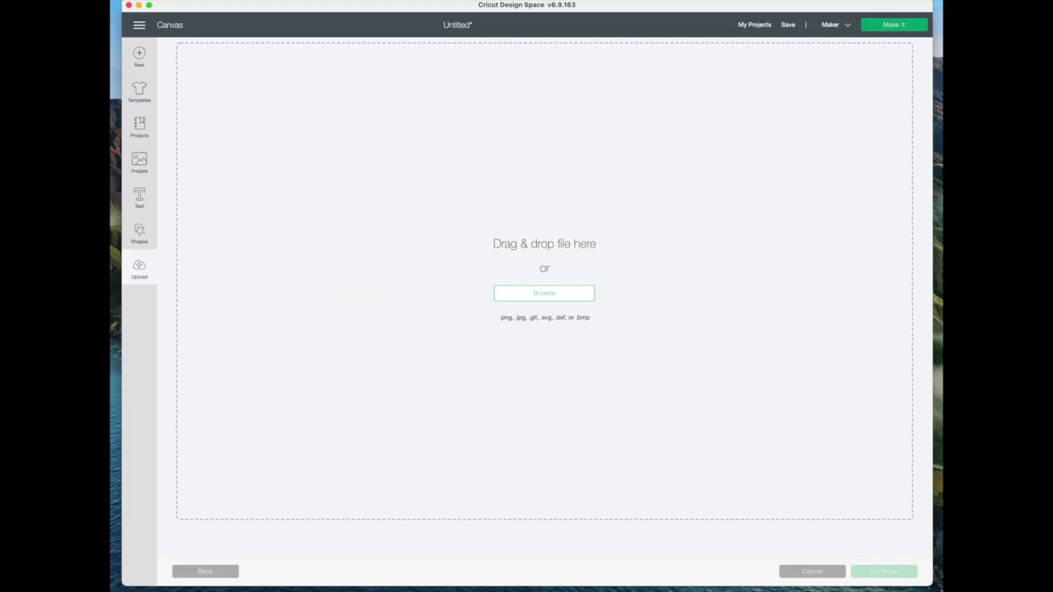
drag(1052, 301, 599, 301)
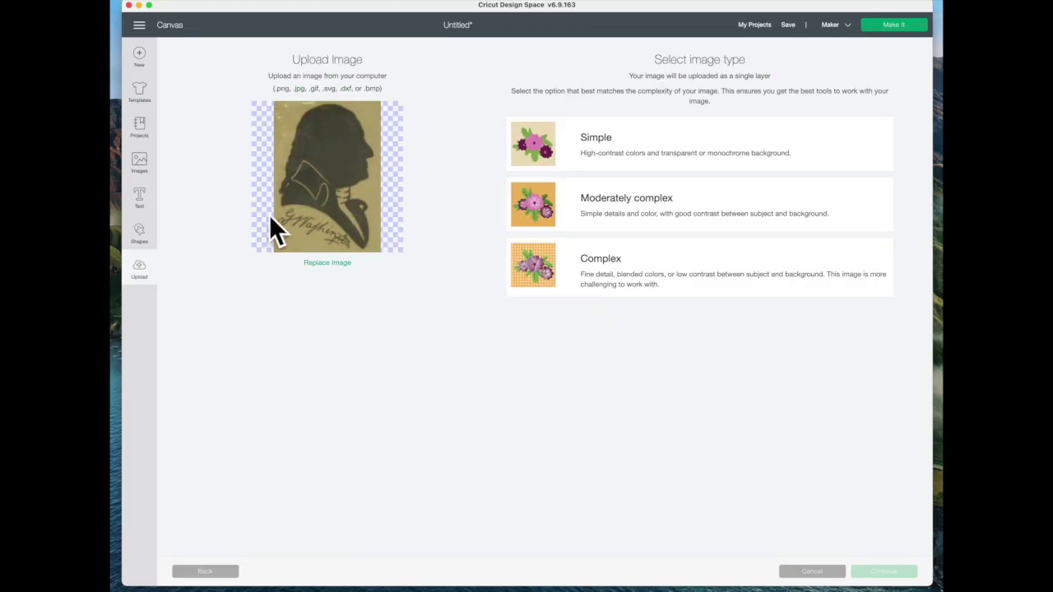
click(600, 148)
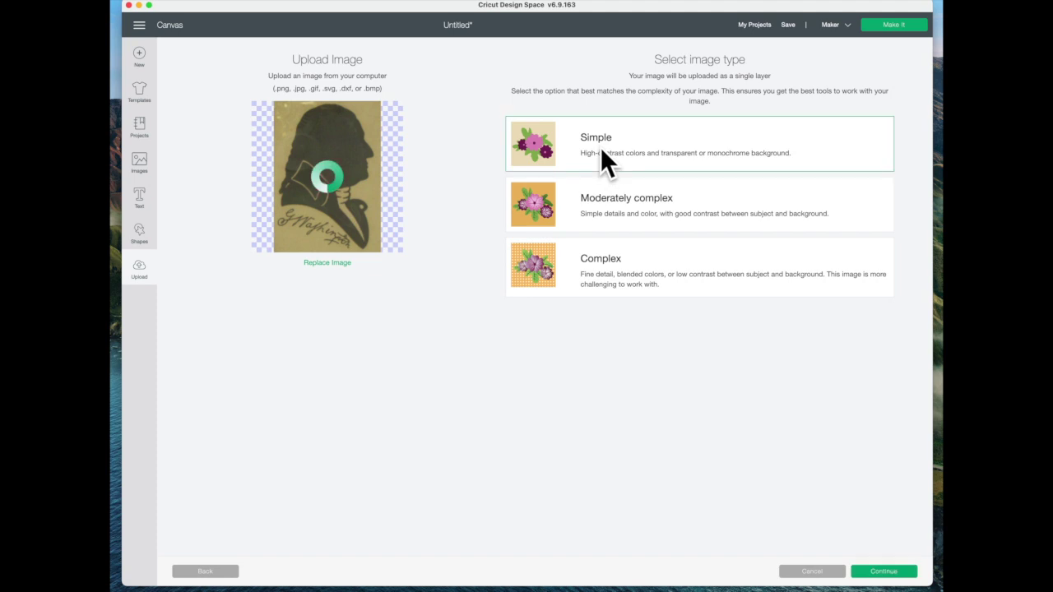
click(905, 572)
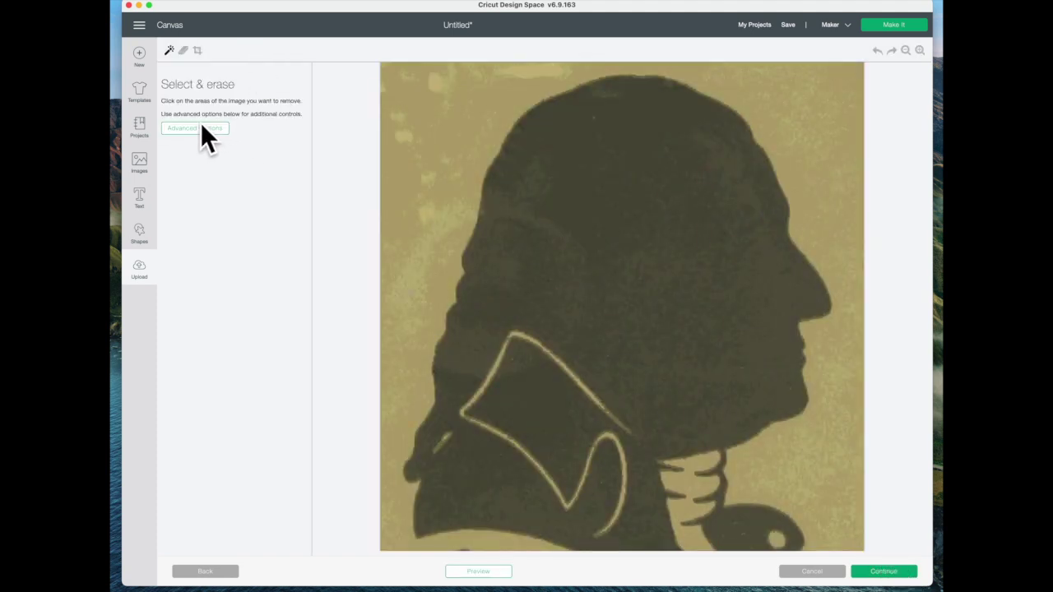
- Remove the tan background from the George portrait and zoom out to see it whole
click(438, 135)
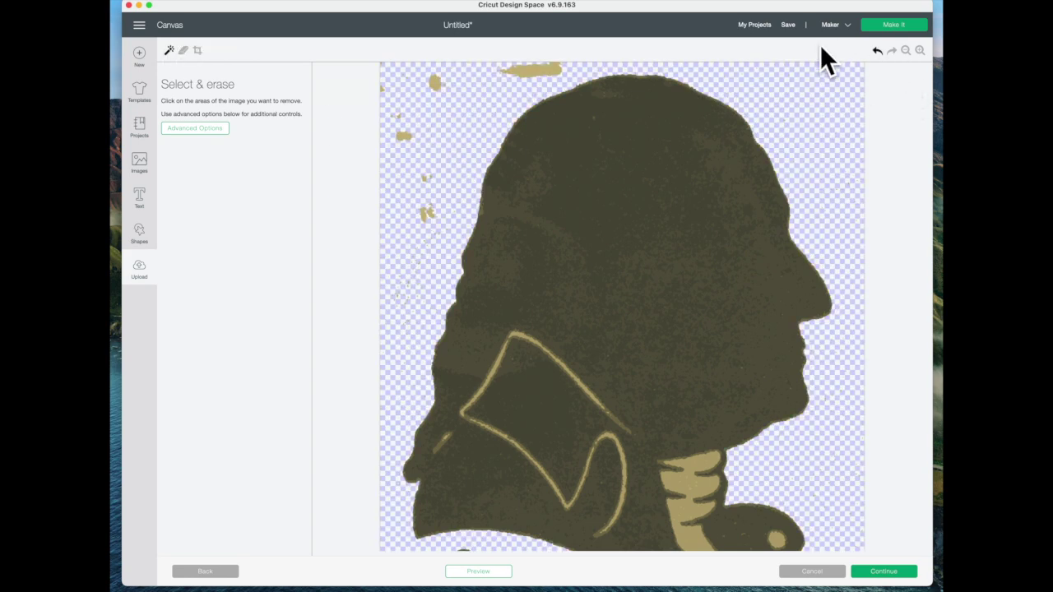
click(904, 51)
click(904, 51)
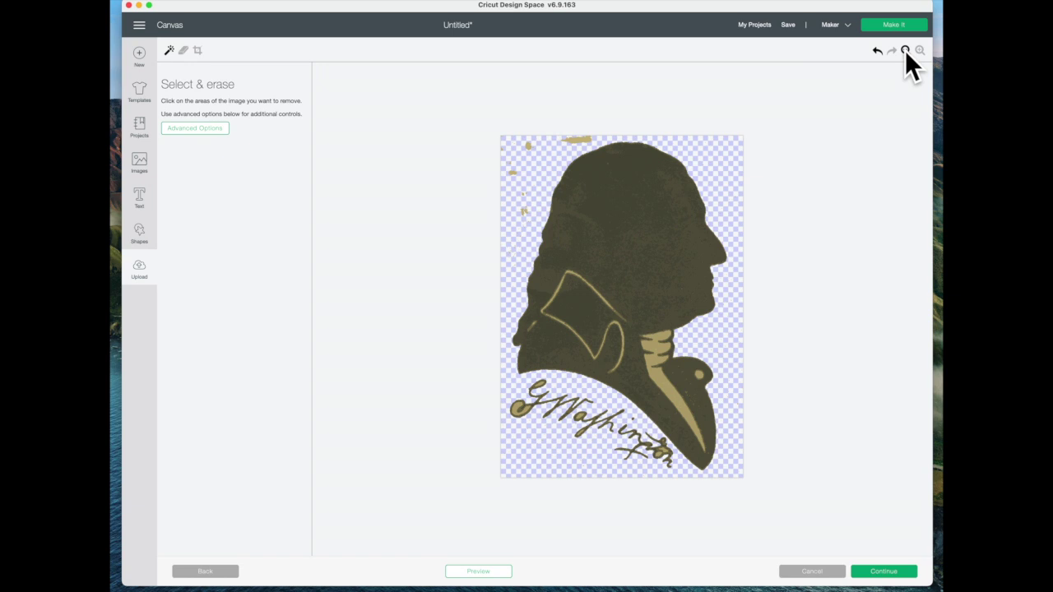
- Erase the stray gold specks and the signature using a maximum-size eraser
click(183, 50)
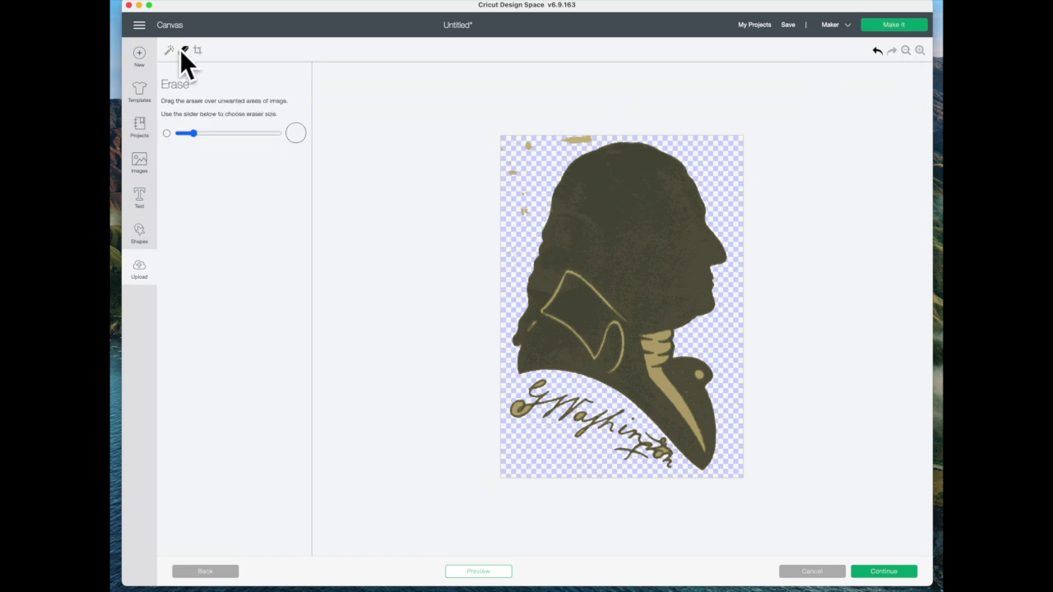
drag(194, 133, 283, 133)
mouse_move(522, 145)
mouse_down()
mouse_move(529, 137)
mouse_move(498, 155)
mouse_move(521, 223)
mouse_move(541, 146)
mouse_move(559, 134)
mouse_move(589, 138)
mouse_up()
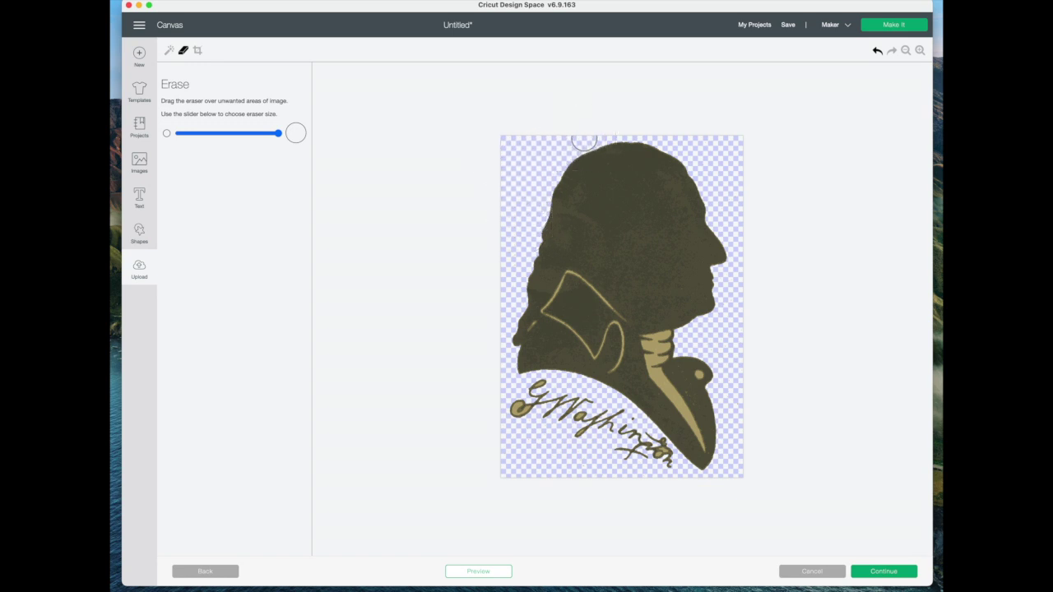
mouse_move(539, 388)
mouse_down()
mouse_move(509, 426)
mouse_move(558, 394)
mouse_move(575, 402)
mouse_move(544, 419)
mouse_move(595, 403)
mouse_move(580, 432)
mouse_move(616, 413)
mouse_move(664, 461)
mouse_move(638, 463)
mouse_move(628, 446)
mouse_move(640, 481)
mouse_up()
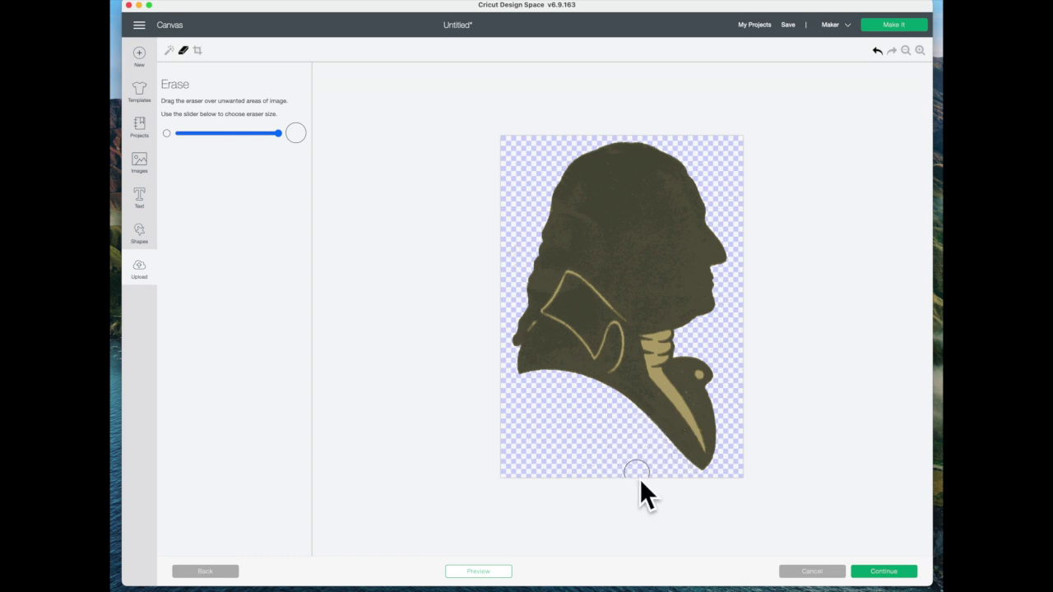
click(905, 571)
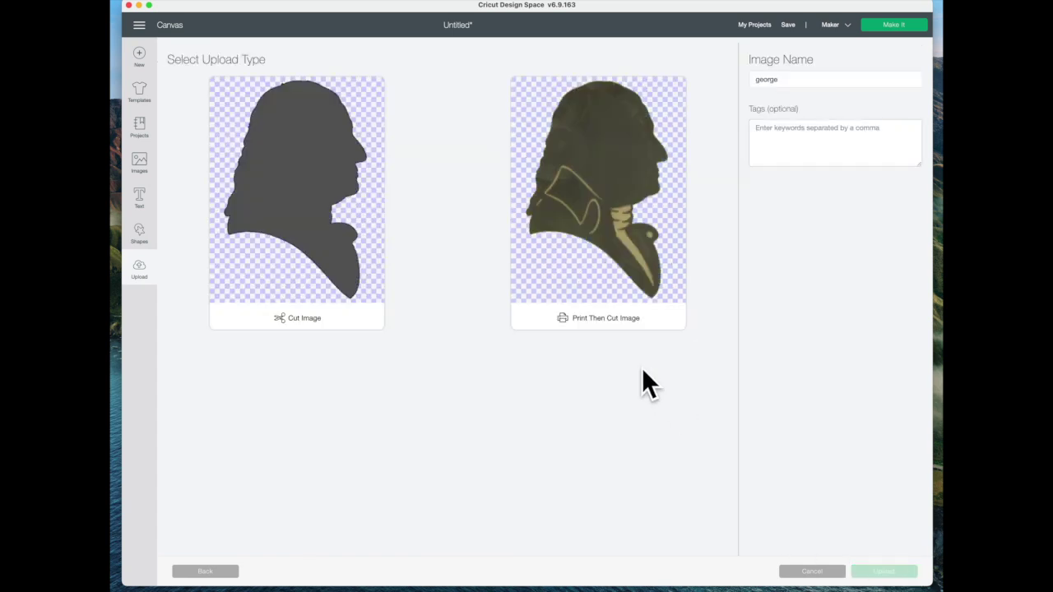
- Upload George as a Cut Image and insert it onto the canvas at 11.809 x 18.08
click(285, 168)
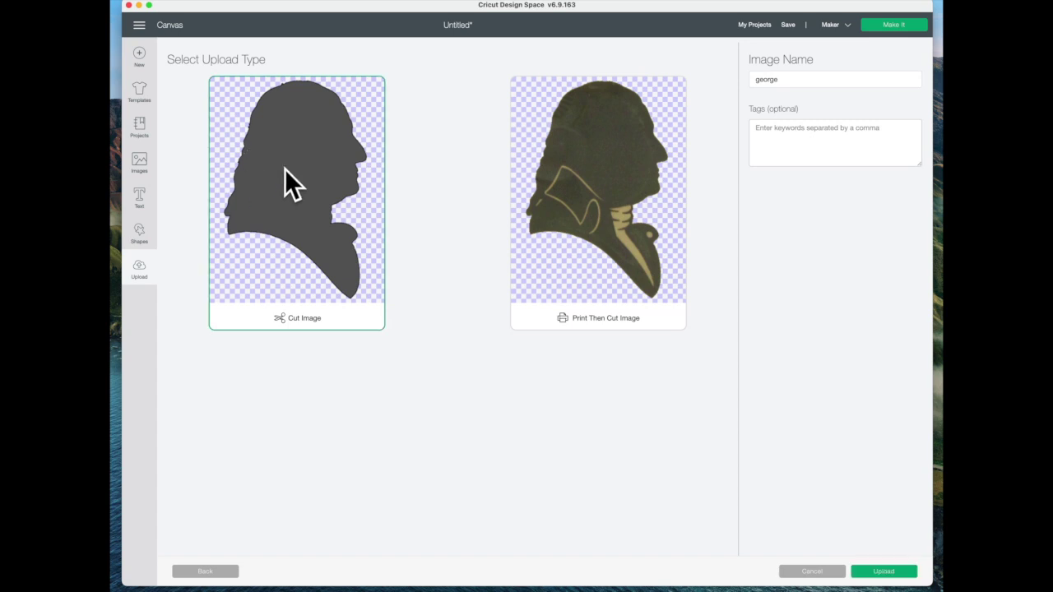
click(887, 571)
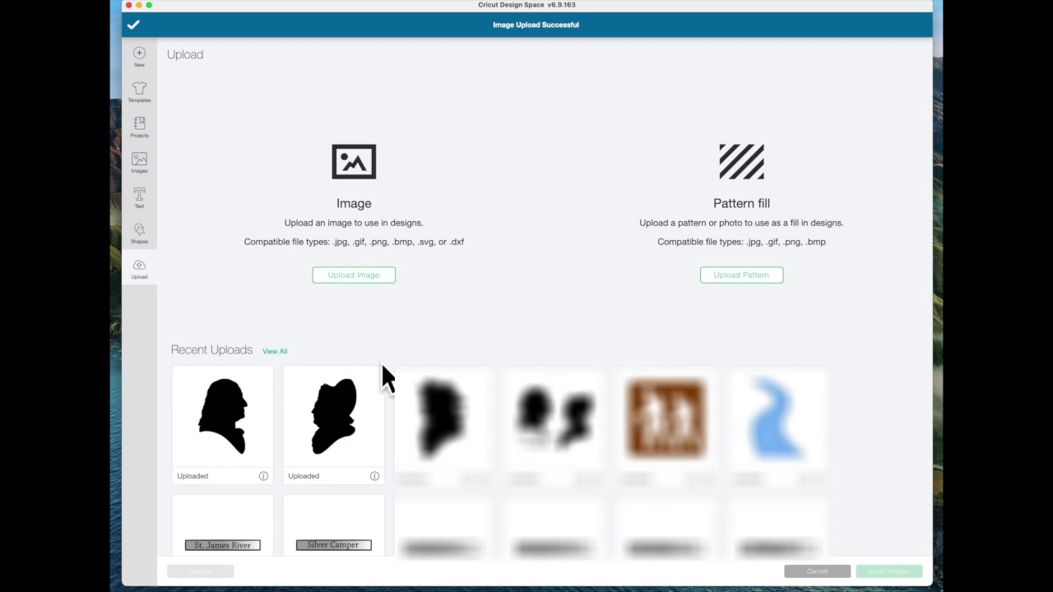
click(233, 427)
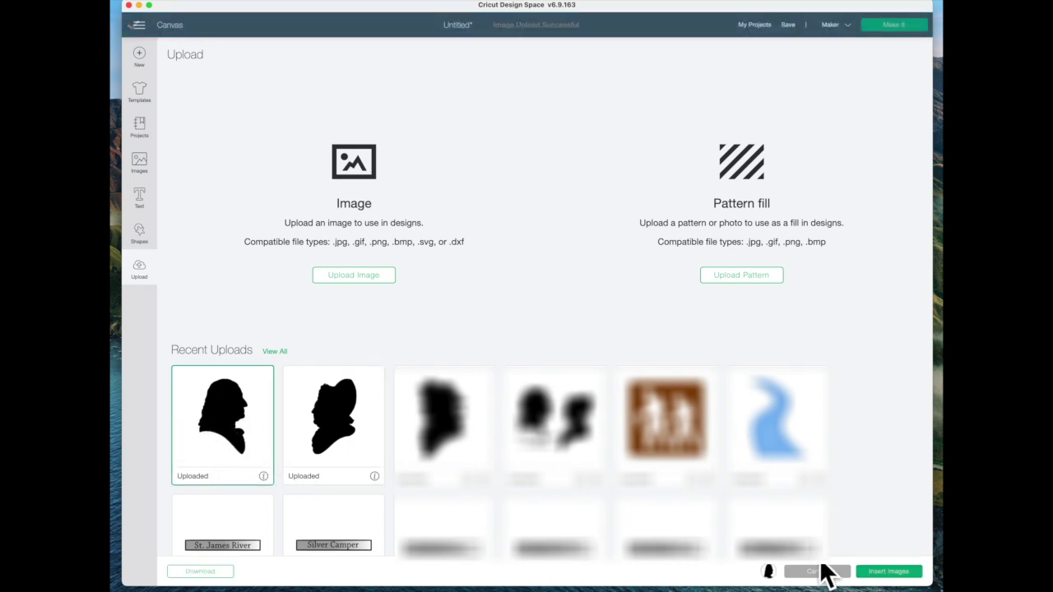
click(895, 573)
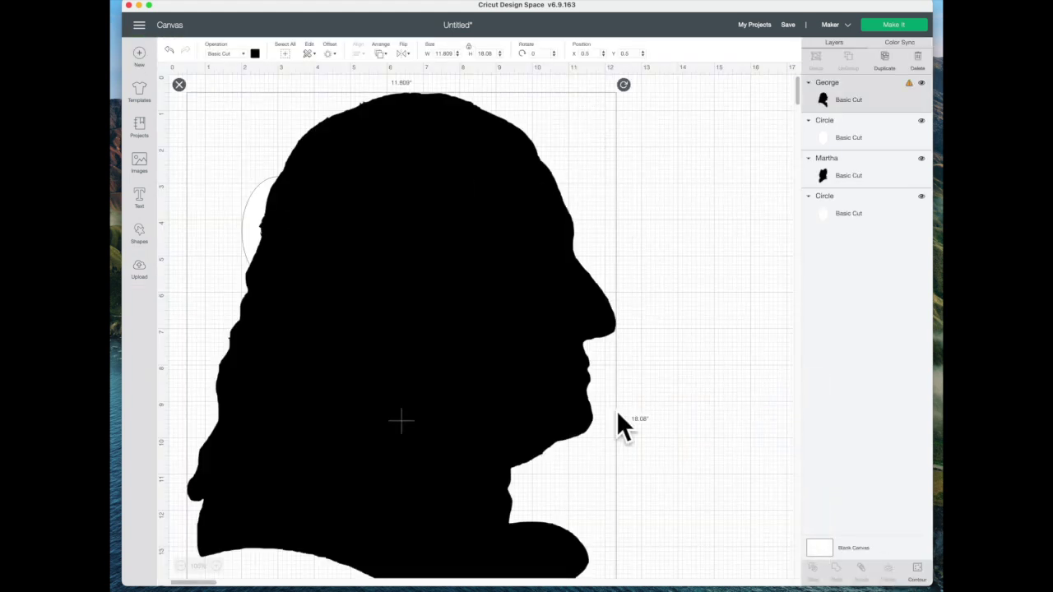
- Shrink the oversized George silhouette and move it next to Martha
scroll(613, 423, down, 5)
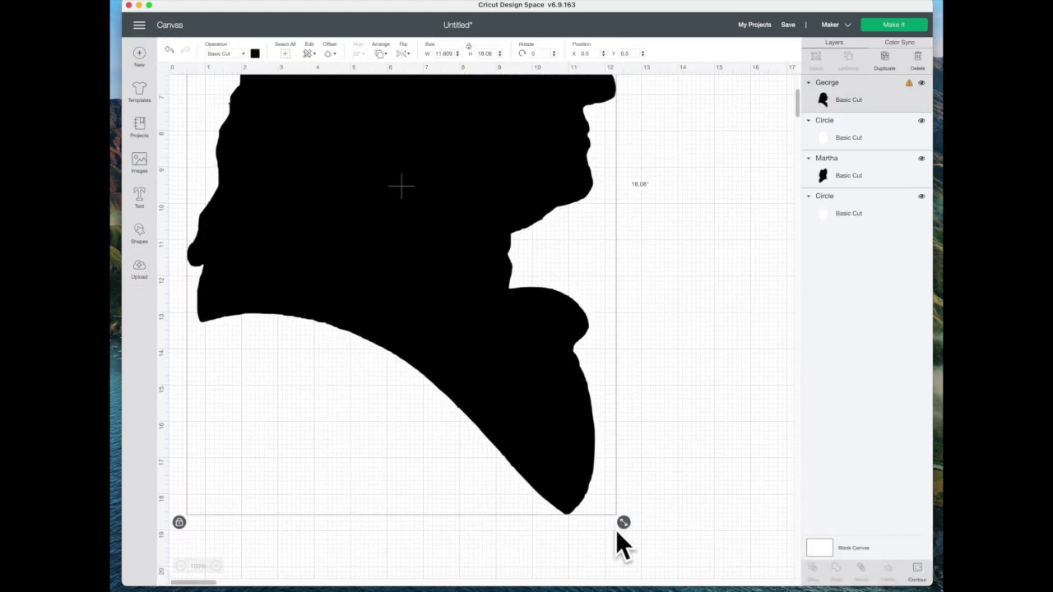
drag(625, 525, 457, 260)
scroll(601, 440, up, 5)
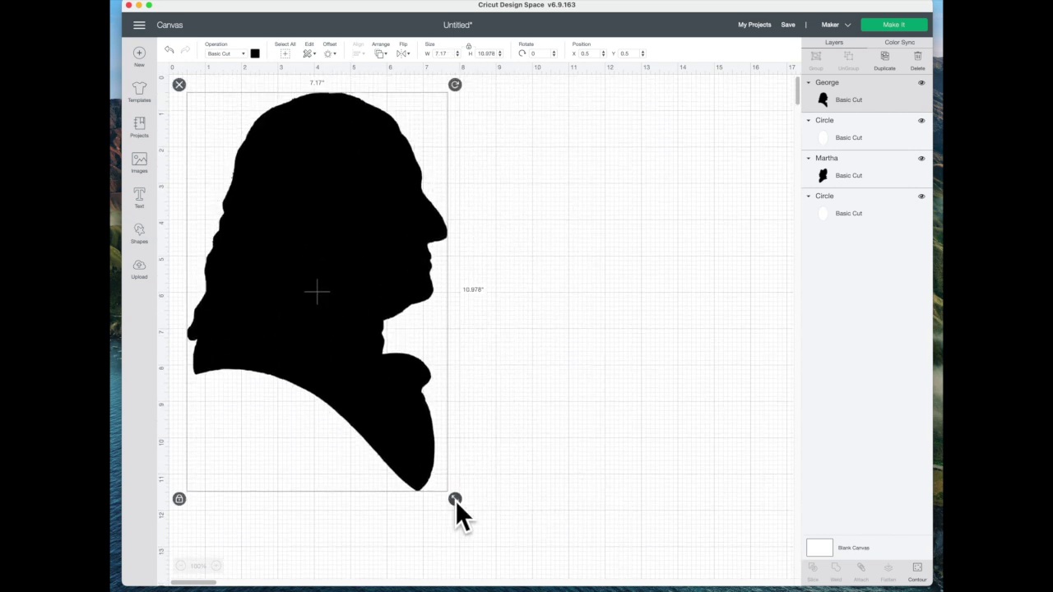
drag(455, 500, 466, 305)
drag(503, 401, 413, 237)
click(275, 234)
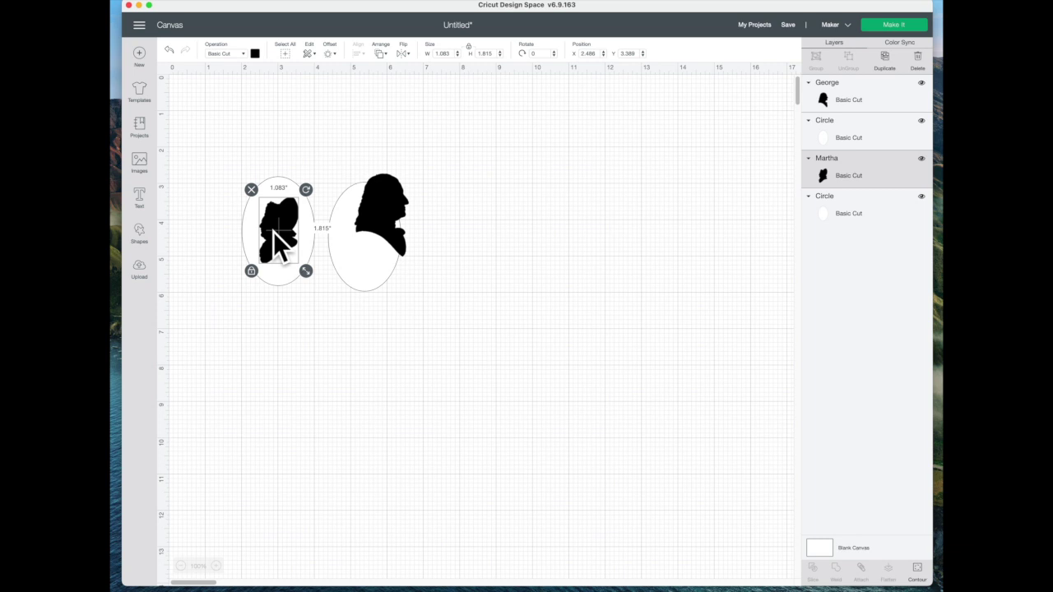
- Fit George inside the right oval at about 1.236 x 1.892 inches
mouse_move(385, 238)
mouse_down()
mouse_move(359, 250)
mouse_move(369, 251)
mouse_up()
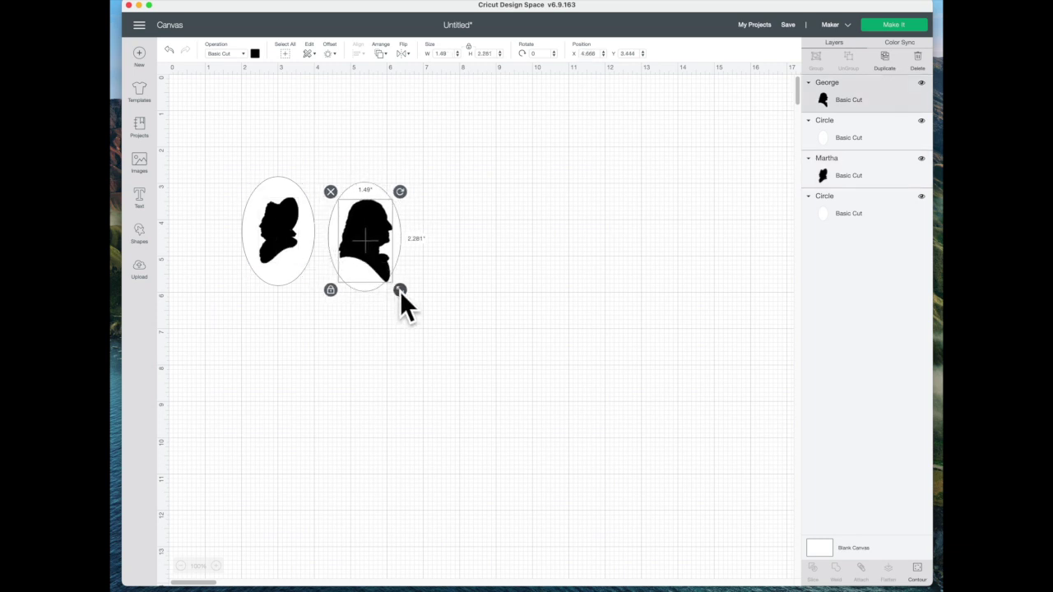
drag(399, 290, 377, 267)
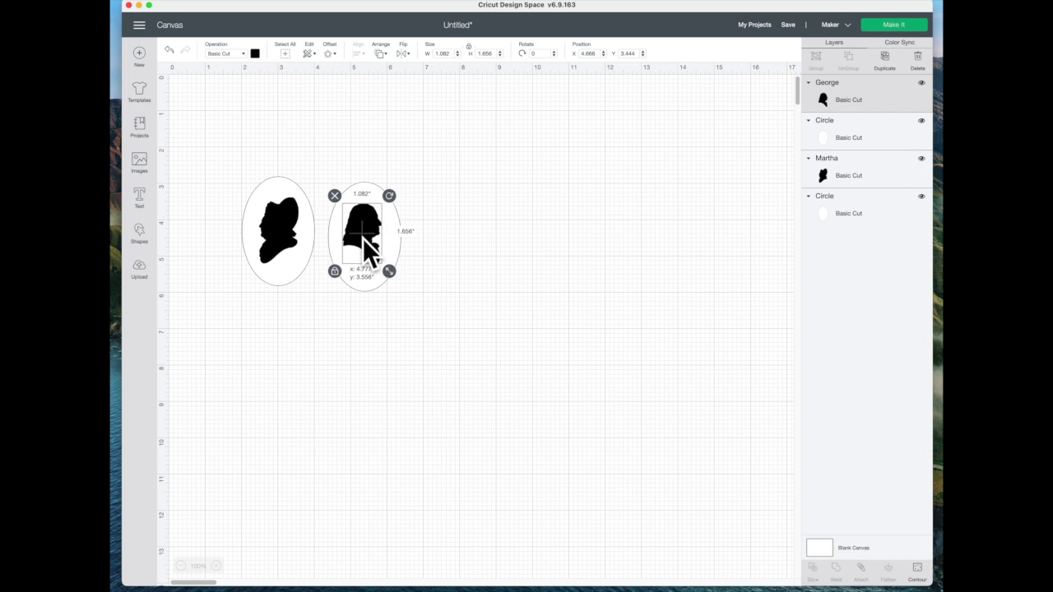
click(457, 316)
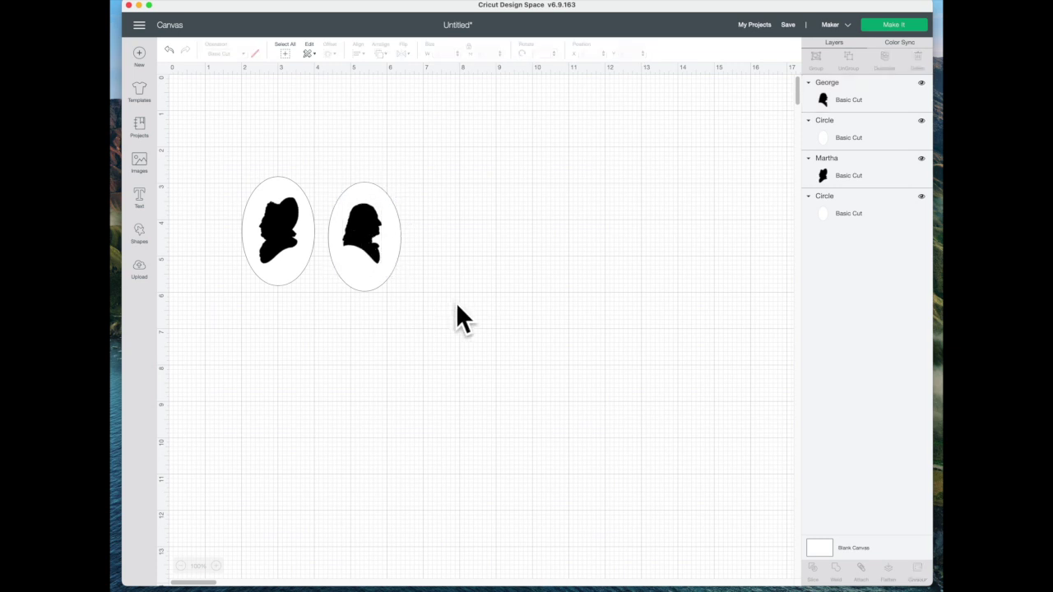
click(367, 240)
drag(389, 265, 394, 276)
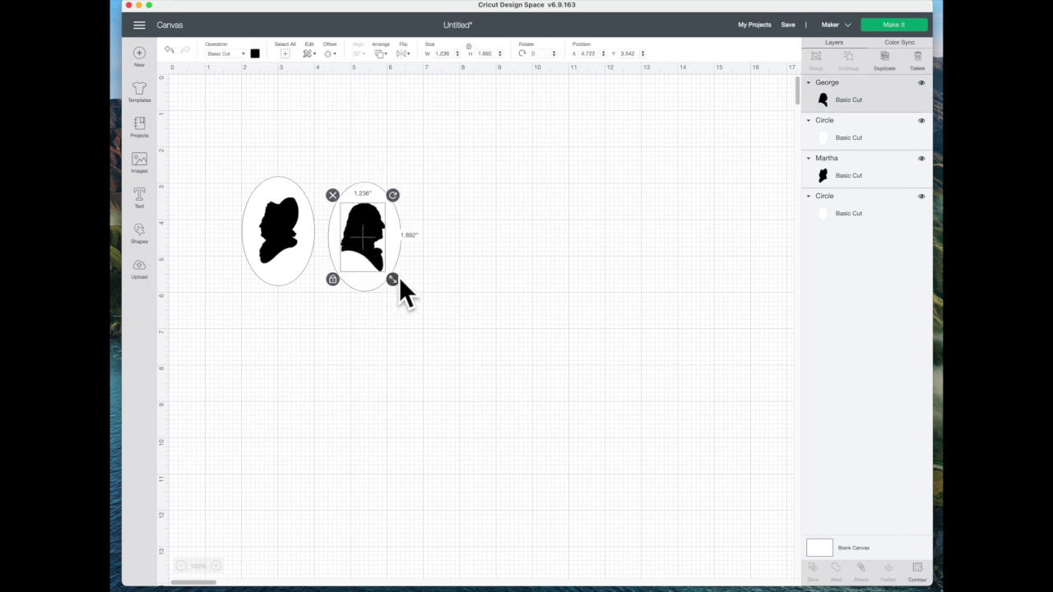
click(462, 313)
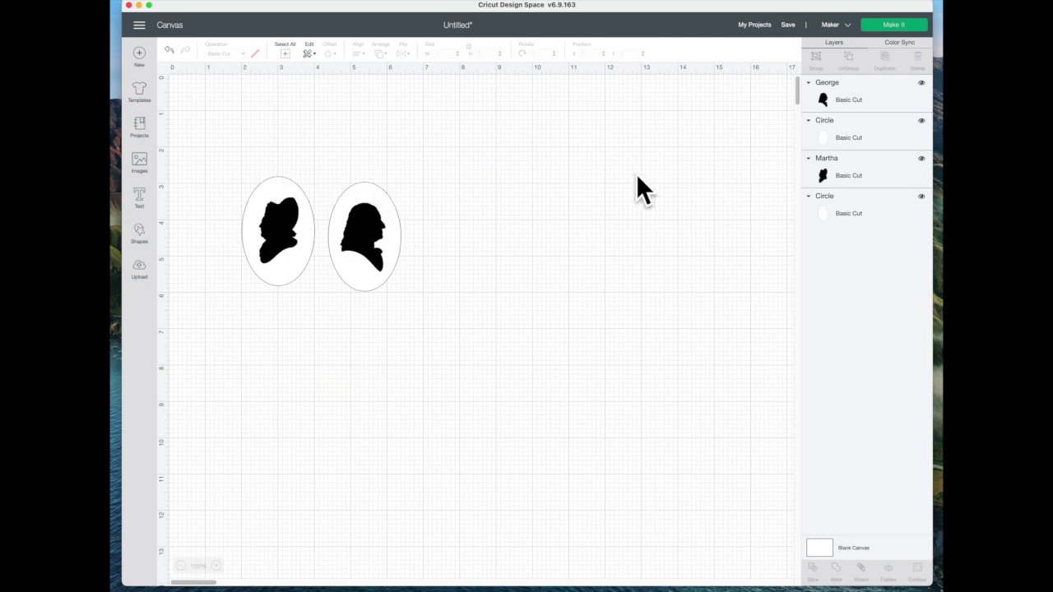
- Hide both Circle layers so only the silhouettes show, then bring up Save Project
click(921, 121)
click(921, 197)
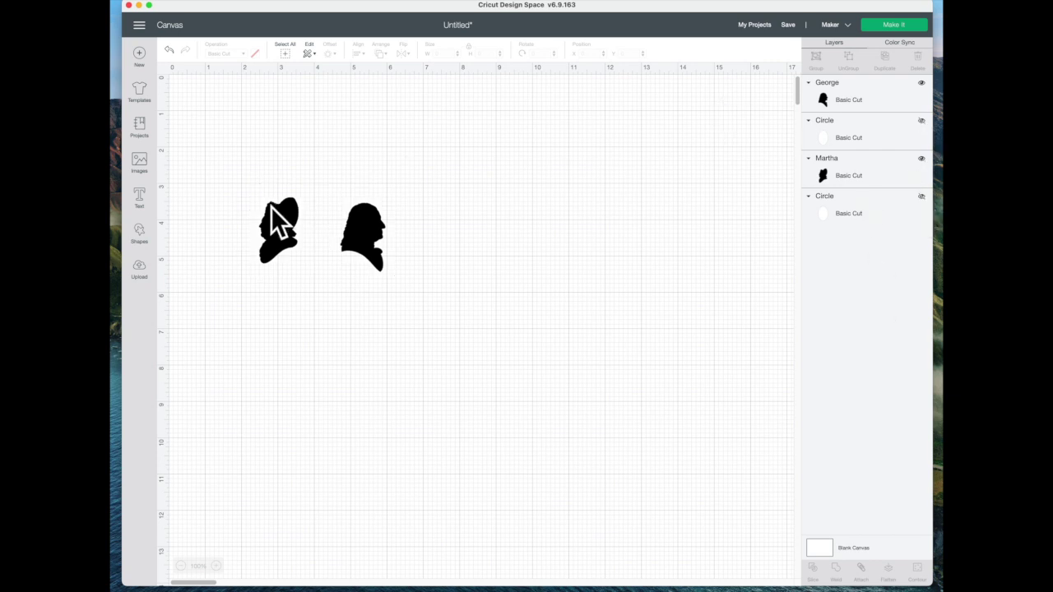
click(788, 24)
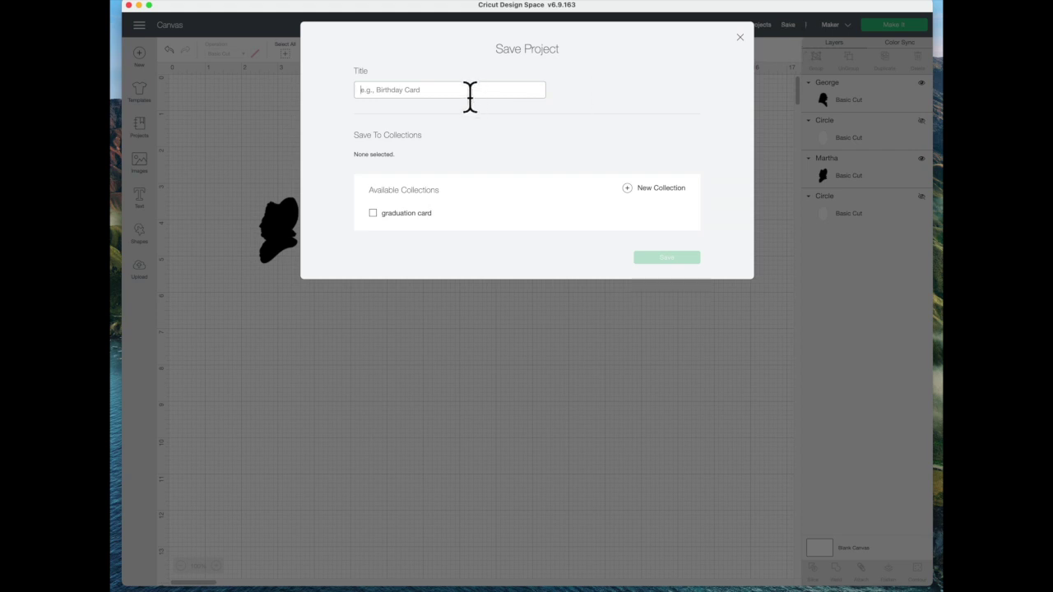
- Enter 'george & martha' as the project title and confirm the save
text(george Y)
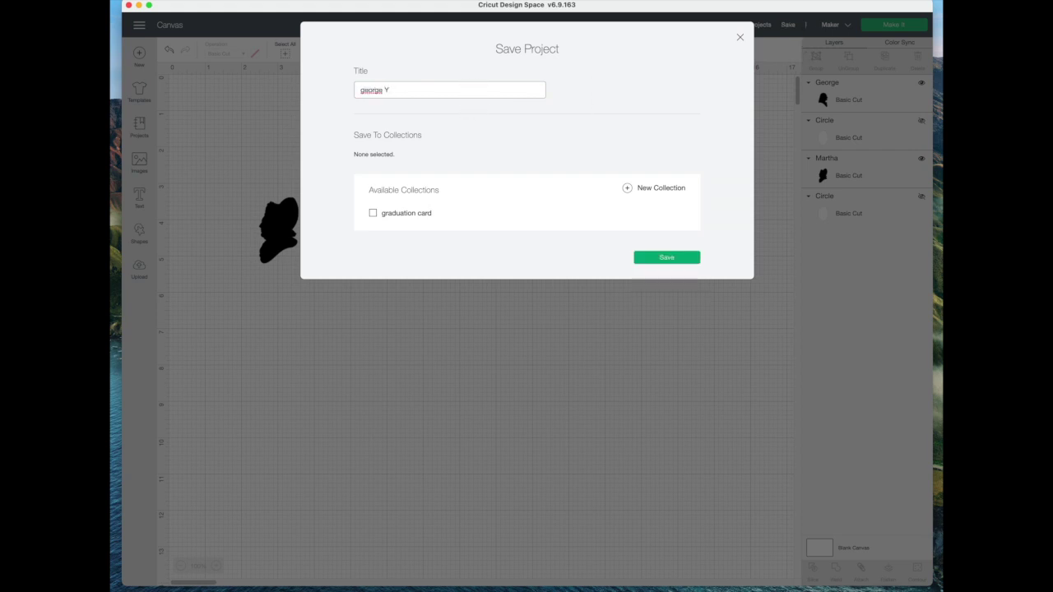
text( martha)
key(Return)
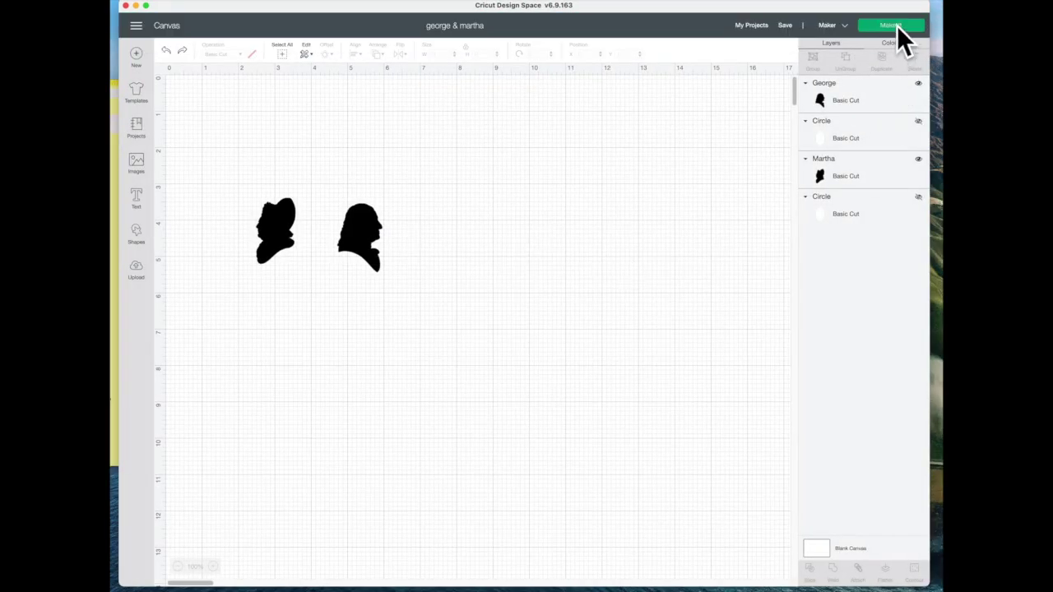
- Send the design to Make It on a 12" x 12" mat with Light Cardstock – 65 lb
click(898, 27)
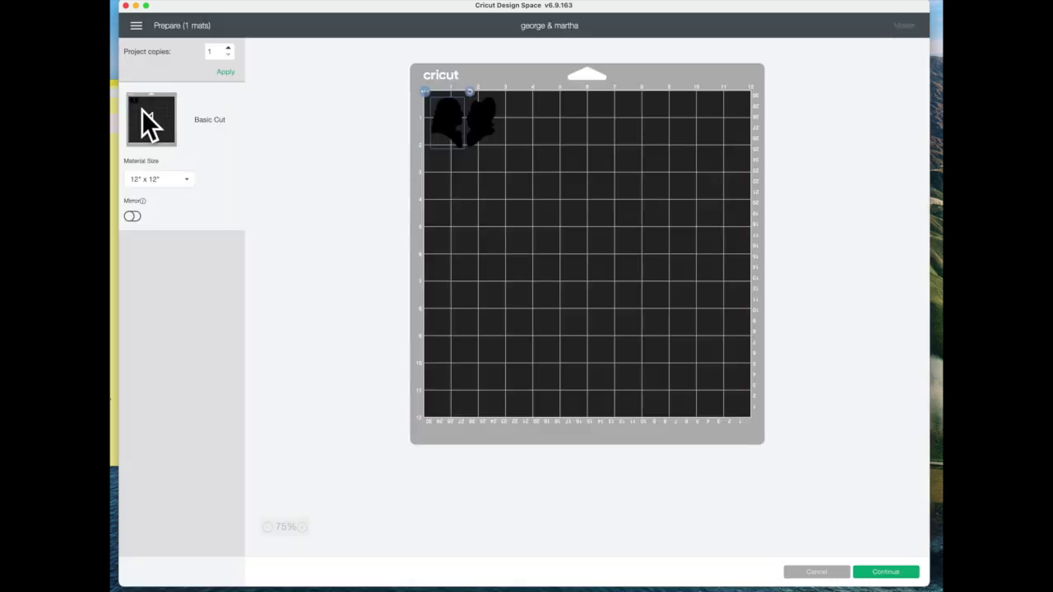
click(885, 572)
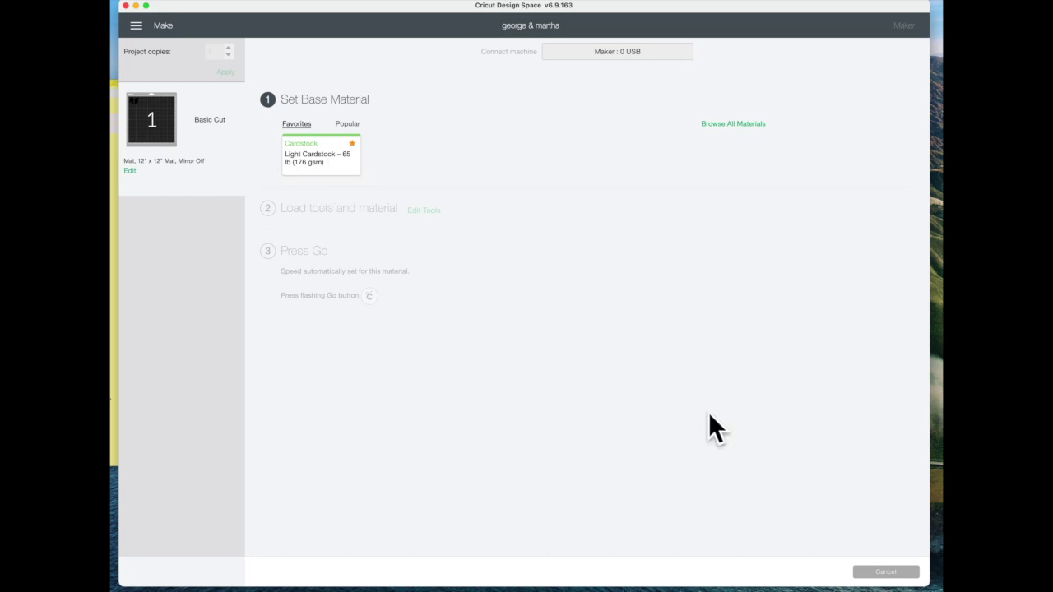
click(301, 137)
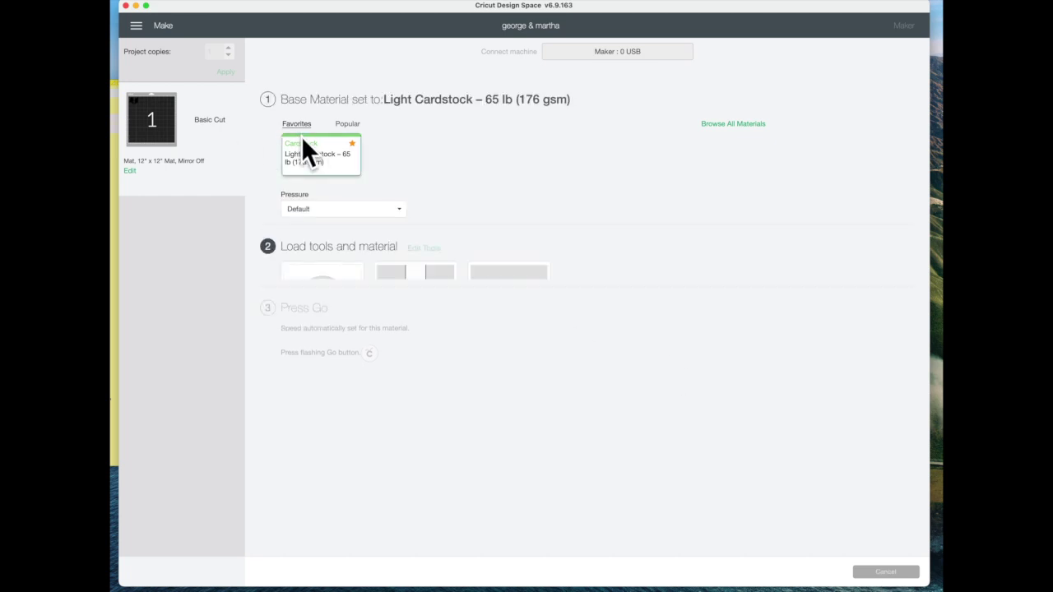